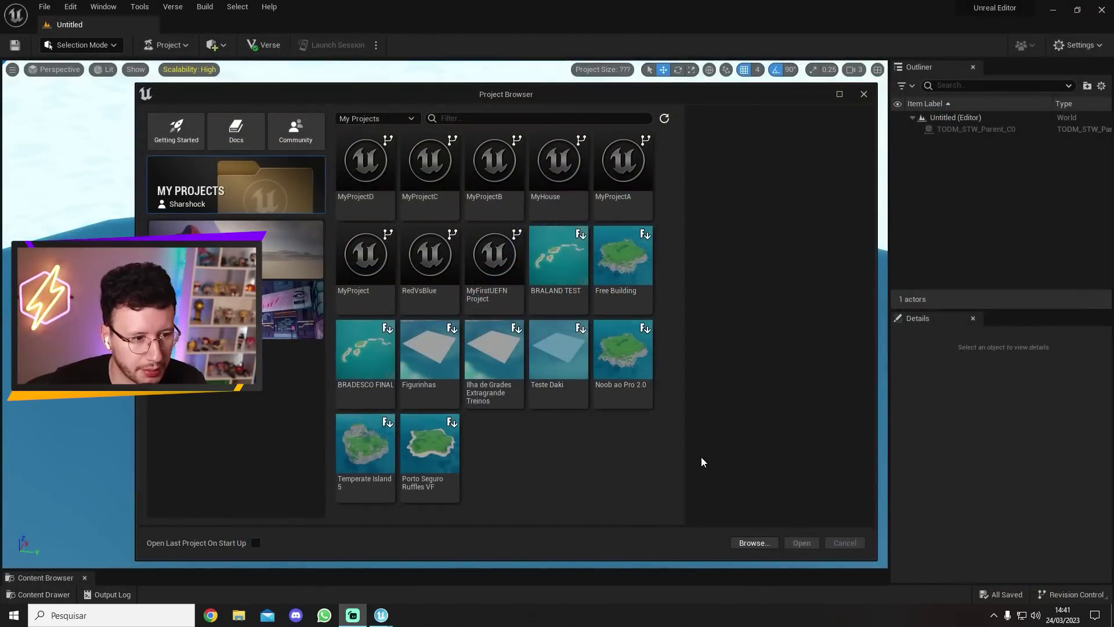
# - Create a new project from the Blank island template
pyautogui.click(273, 261)
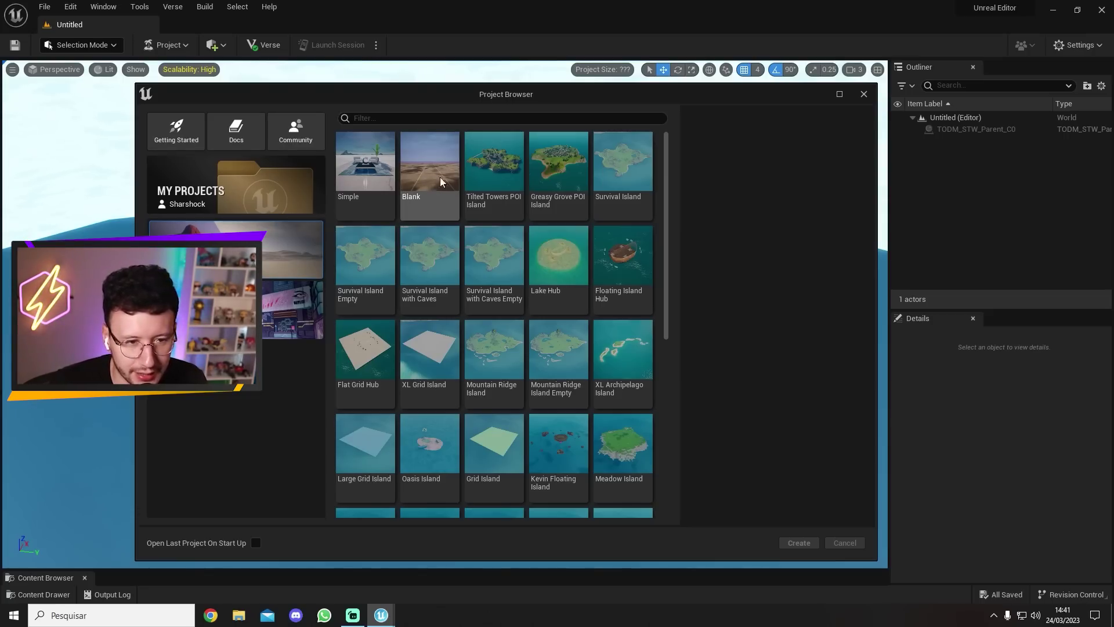
pyautogui.moveTo(666, 181); pyautogui.dragTo(698, 188)
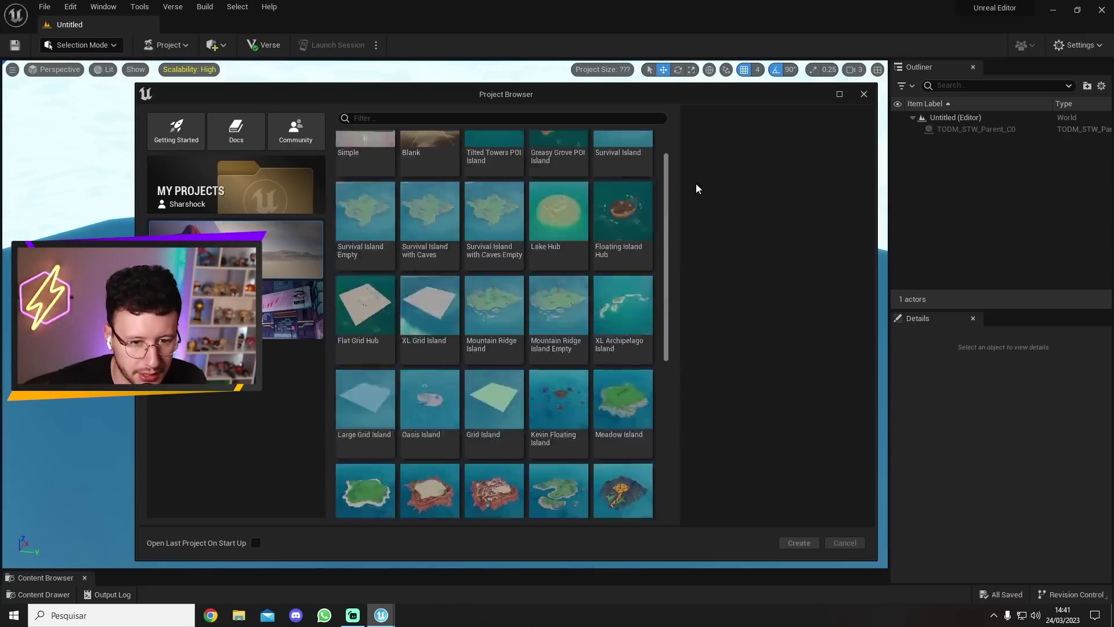
pyautogui.scroll(2, 429, 261)
pyautogui.click(429, 200)
pyautogui.click(799, 542)
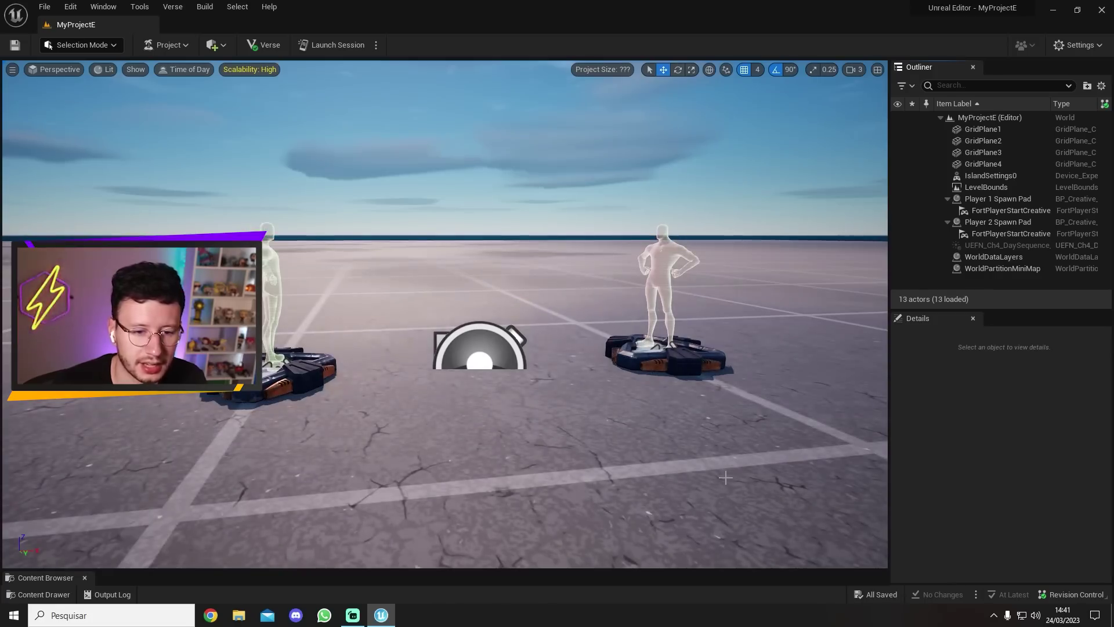
# - Switch the editor from Selection mode to Landscape mode
pyautogui.press('s')
pyautogui.moveTo(673, 465)
pyautogui.mouseDown(button='right')
pyautogui.moveTo(650, 487)
pyautogui.moveTo(673, 493)
pyautogui.moveTo(659, 545)
pyautogui.moveTo(673, 450)
pyautogui.moveTo(673, 460)
pyautogui.mouseUp(button='right')
pyautogui.press('d')
pyautogui.press('s')
pyautogui.press('d')
pyautogui.press('w')
pyautogui.press('d')
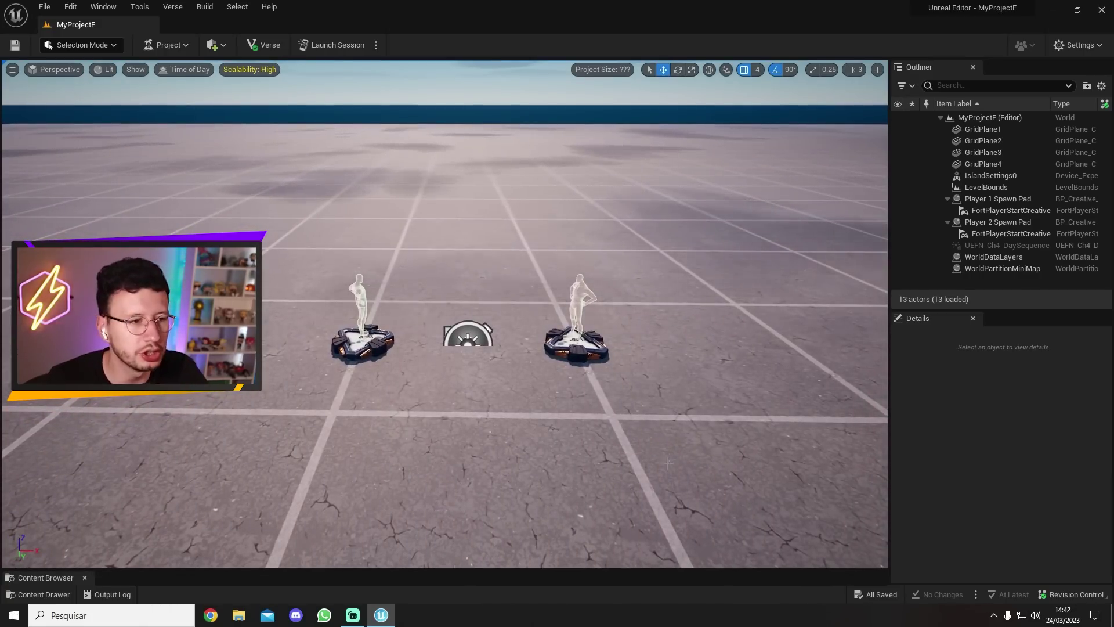
pyautogui.click(109, 45)
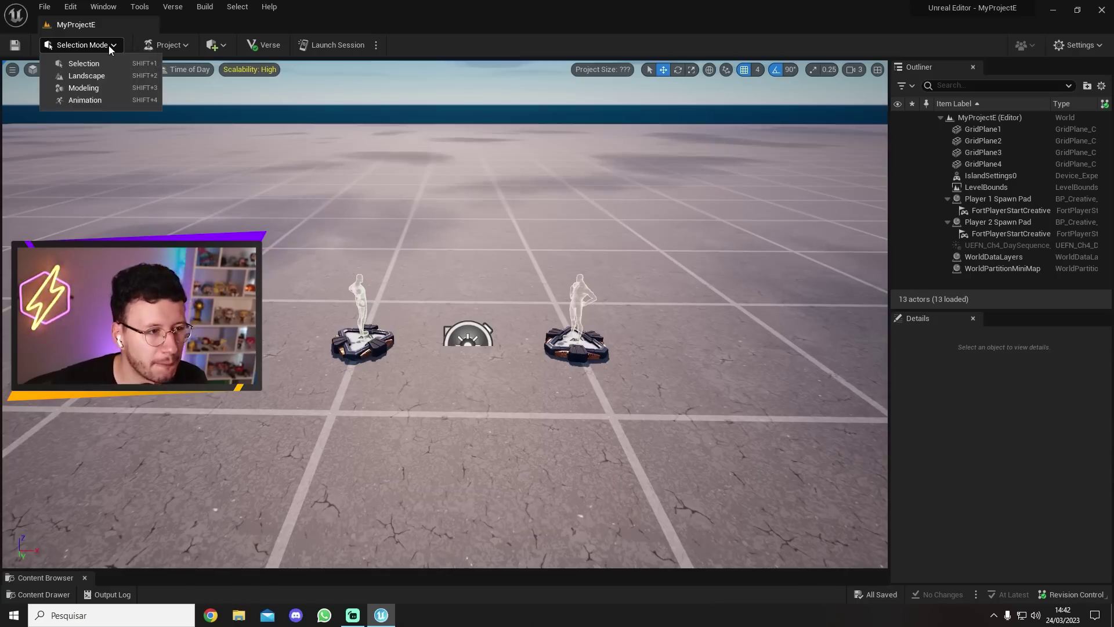
pyautogui.click(98, 81)
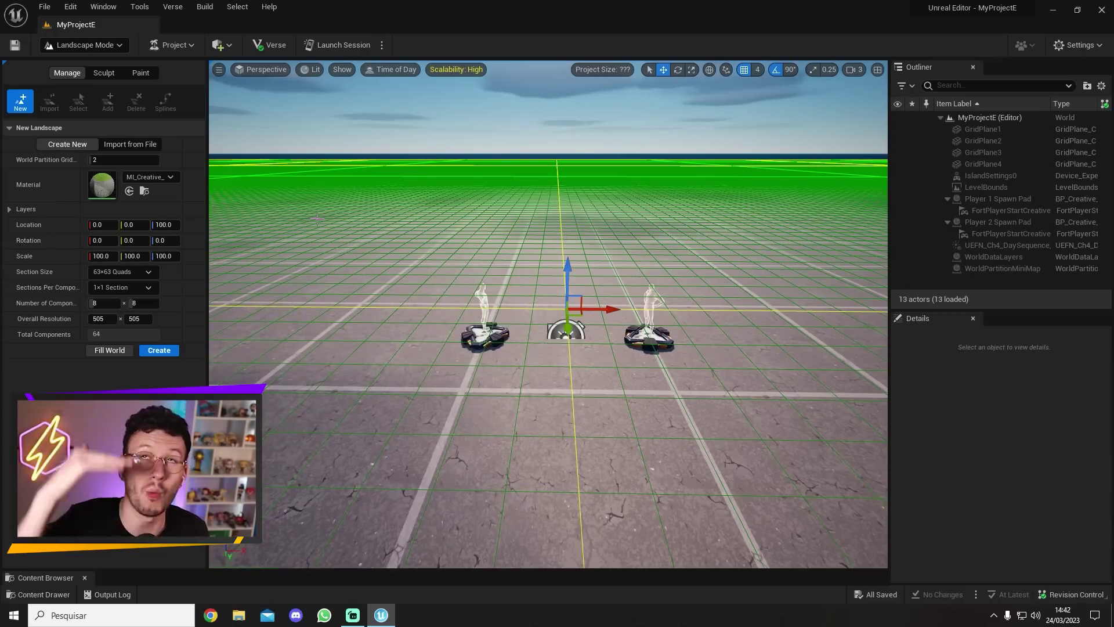
# - Set the new landscape's Z location to 8 and create the landscape
pyautogui.click(173, 226)
pyautogui.write('8')
pyautogui.press('Return')
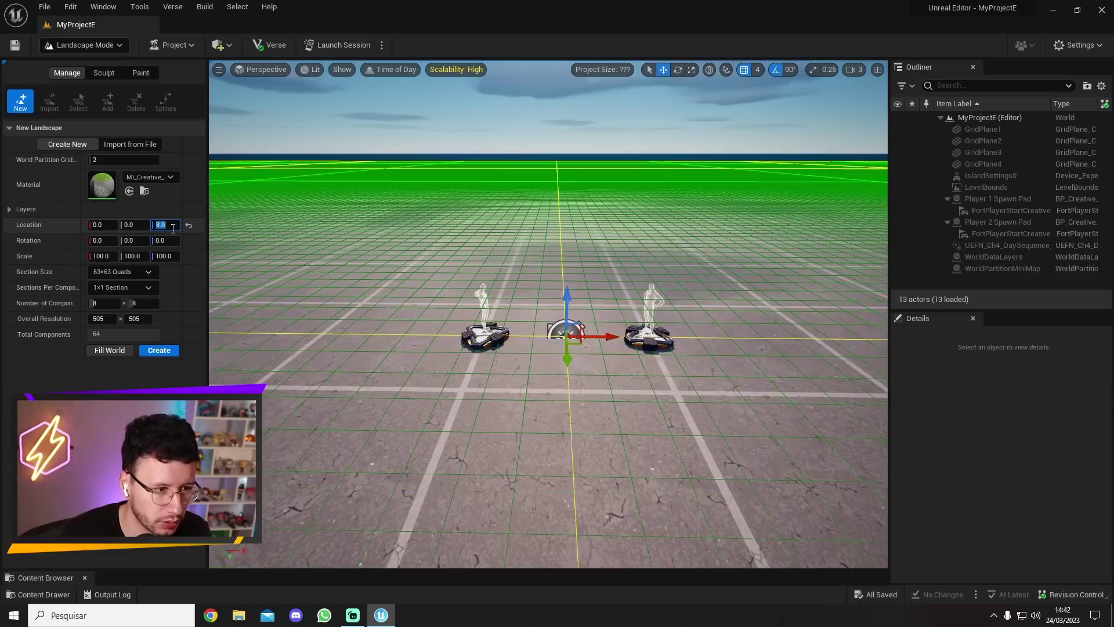
pyautogui.click(161, 353)
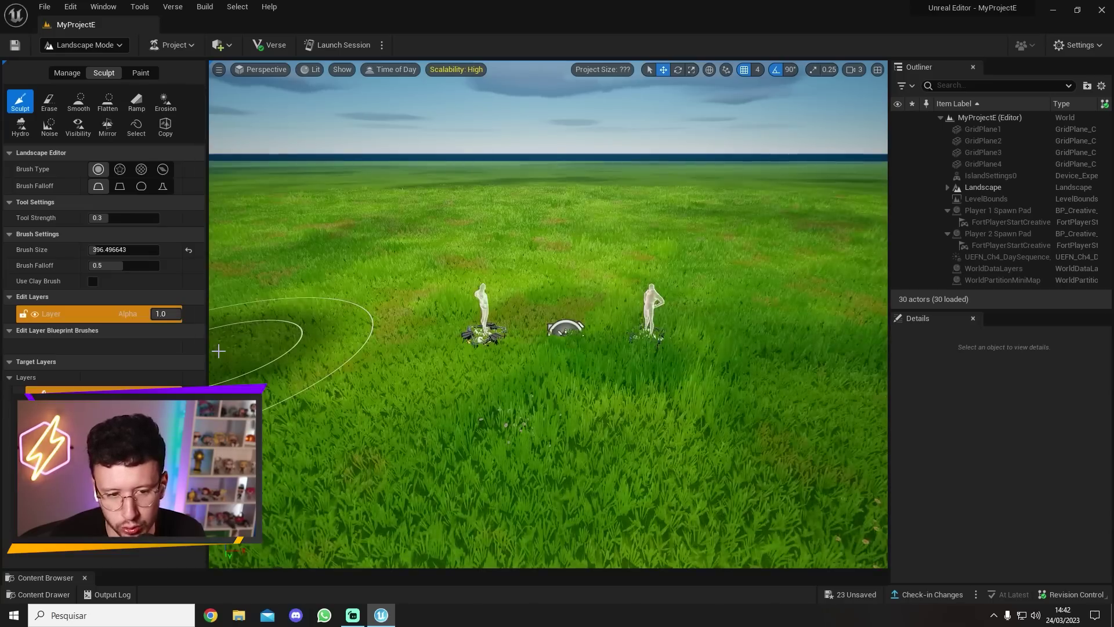
# - Raise a rocky mound on the open grass away from the player spawn pads with the Sculpt tool
pyautogui.moveTo(297, 366)
pyautogui.mouseDown(button='right')
pyautogui.moveTo(232, 328)
pyautogui.moveTo(211, 330)
pyautogui.moveTo(255, 334)
pyautogui.moveTo(342, 377)
pyautogui.moveTo(325, 374)
pyautogui.moveTo(337, 374)
pyautogui.moveTo(319, 353)
pyautogui.moveTo(345, 358)
pyautogui.mouseUp(button='right')
pyautogui.press('w')
pyautogui.press('w')
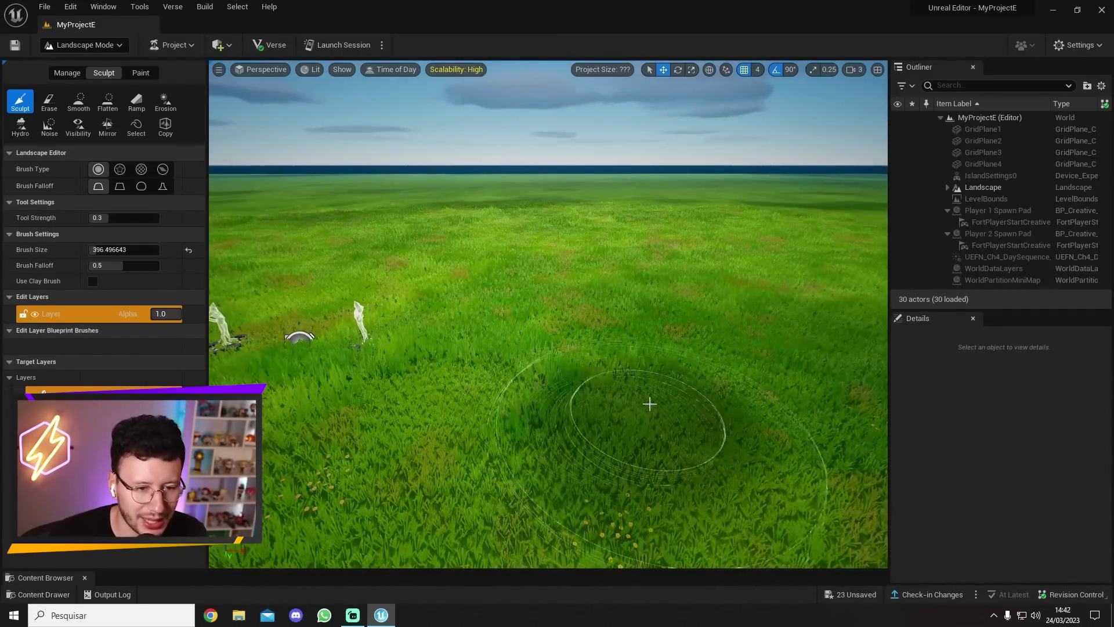
pyautogui.press('s')
pyautogui.moveTo(374, 244)
pyautogui.mouseDown(button='right')
pyautogui.moveTo(325, 237)
pyautogui.moveTo(406, 249)
pyautogui.moveTo(359, 248)
pyautogui.moveTo(377, 258)
pyautogui.mouseUp(button='right')
pyautogui.press('s')
pyautogui.moveTo(586, 296); pyautogui.dragTo(586, 296, button='right')
pyautogui.press('d')
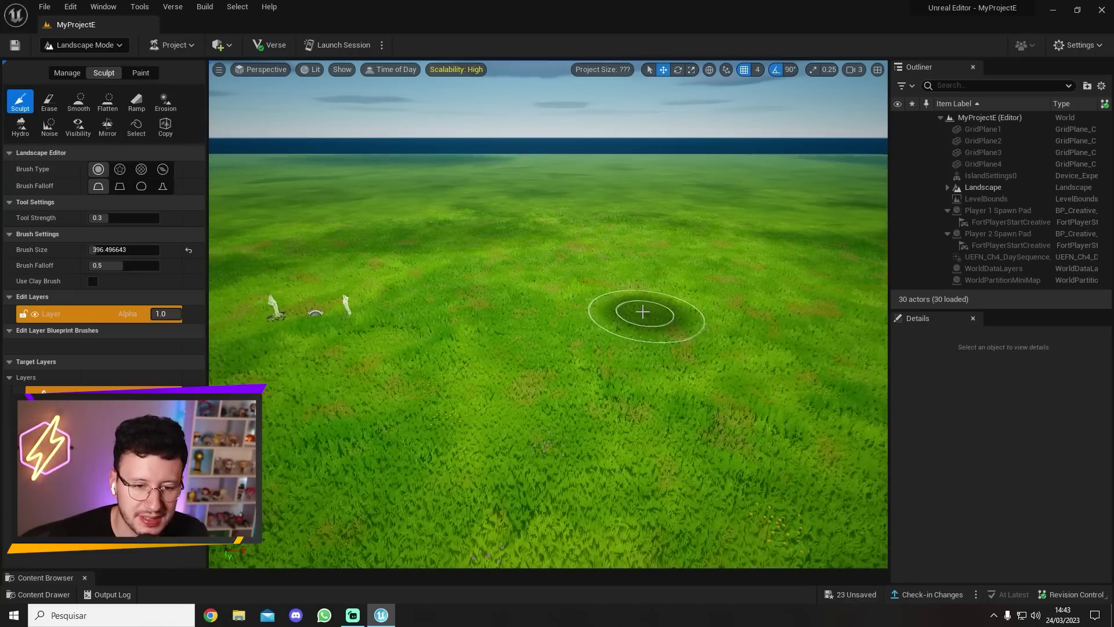
pyautogui.moveTo(645, 316)
pyautogui.mouseDown()
pyautogui.moveTo(660, 316)
pyautogui.moveTo(624, 299)
pyautogui.moveTo(723, 393)
pyautogui.moveTo(728, 370)
pyautogui.moveTo(682, 419)
pyautogui.moveTo(576, 414)
pyautogui.moveTo(630, 362)
pyautogui.moveTo(712, 438)
pyautogui.moveTo(663, 476)
pyautogui.moveTo(702, 520)
pyautogui.mouseUp()
pyautogui.moveTo(702, 520)
pyautogui.mouseDown(button='right')
pyautogui.moveTo(644, 538)
pyautogui.moveTo(699, 521)
pyautogui.moveTo(682, 526)
pyautogui.mouseUp(button='right')
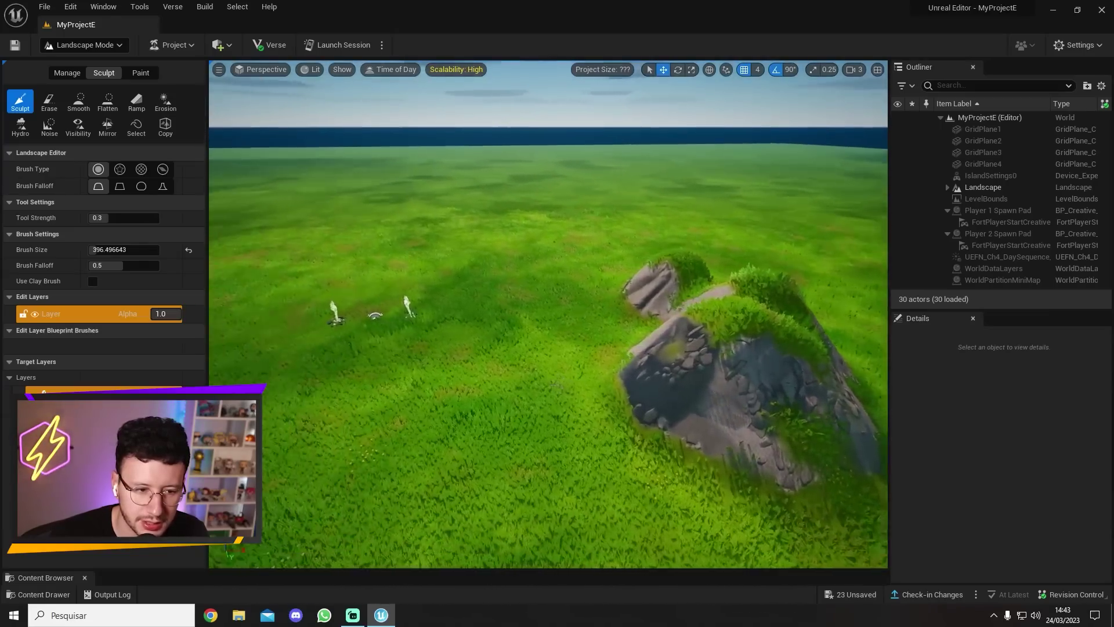
# - Extend the rocky mound into a longer ridge with a tall peak using further Sculpt strokes
pyautogui.moveTo(702, 521)
pyautogui.mouseDown()
pyautogui.moveTo(781, 507)
pyautogui.moveTo(771, 470)
pyautogui.moveTo(703, 515)
pyautogui.moveTo(732, 510)
pyautogui.mouseUp()
pyautogui.moveTo(732, 510); pyautogui.dragTo(626, 563, button='right')
pyautogui.moveTo(732, 511)
pyautogui.mouseDown()
pyautogui.moveTo(760, 450)
pyautogui.moveTo(604, 447)
pyautogui.moveTo(510, 402)
pyautogui.moveTo(582, 423)
pyautogui.moveTo(547, 424)
pyautogui.moveTo(571, 429)
pyautogui.mouseUp()
pyautogui.moveTo(572, 430)
pyautogui.mouseDown(button='right')
pyautogui.moveTo(667, 406)
pyautogui.moveTo(638, 401)
pyautogui.mouseUp(button='right')
pyautogui.moveTo(597, 375)
pyautogui.mouseDown()
pyautogui.moveTo(554, 356)
pyautogui.moveTo(522, 311)
pyautogui.moveTo(465, 377)
pyautogui.moveTo(558, 355)
pyautogui.mouseUp()
pyautogui.moveTo(558, 355); pyautogui.dragTo(783, 337, button='right')
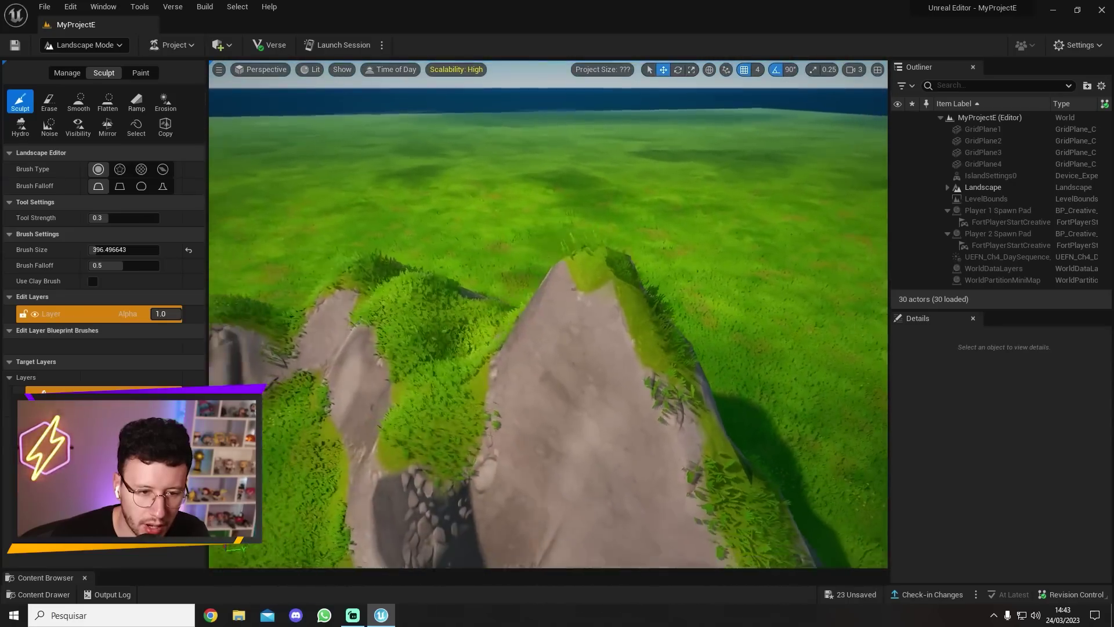
pyautogui.moveTo(558, 325); pyautogui.dragTo(557, 321, button='right')
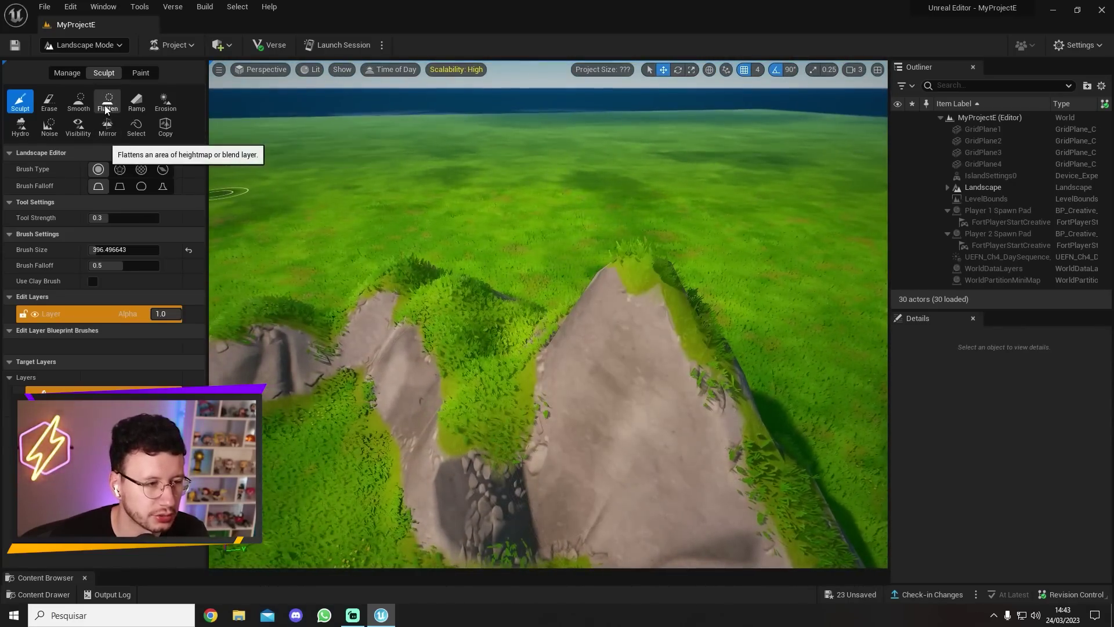
# - Soften the sharp peak and crest of the rocky ridge with the Smooth tool
pyautogui.click(82, 103)
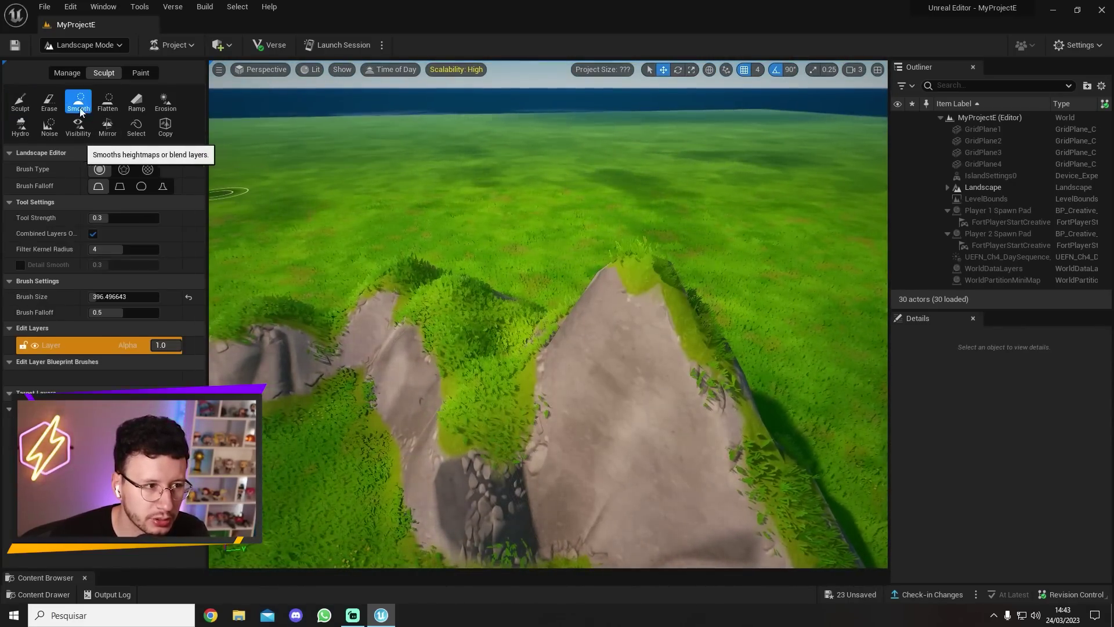
pyautogui.moveTo(492, 299); pyautogui.dragTo(617, 358)
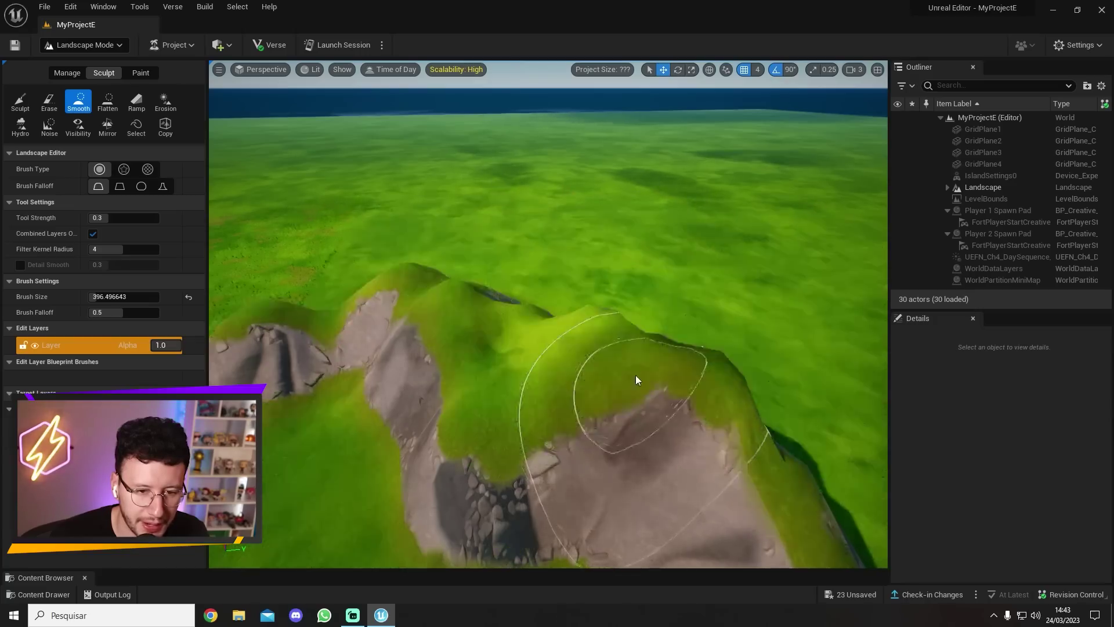
pyautogui.moveTo(641, 349); pyautogui.dragTo(640, 355, button='right')
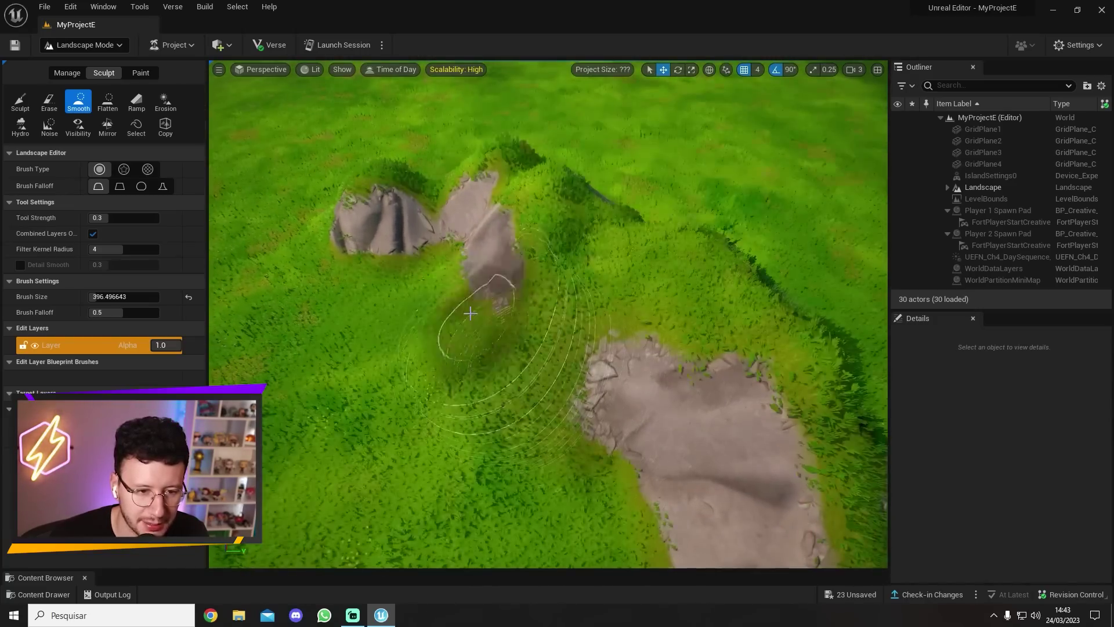
pyautogui.moveTo(512, 363)
pyautogui.mouseDown(button='right')
pyautogui.moveTo(371, 348)
pyautogui.moveTo(406, 372)
pyautogui.moveTo(475, 377)
pyautogui.moveTo(441, 331)
pyautogui.moveTo(481, 359)
pyautogui.moveTo(522, 337)
pyautogui.moveTo(522, 301)
pyautogui.moveTo(574, 279)
pyautogui.moveTo(551, 284)
pyautogui.mouseUp(button='right')
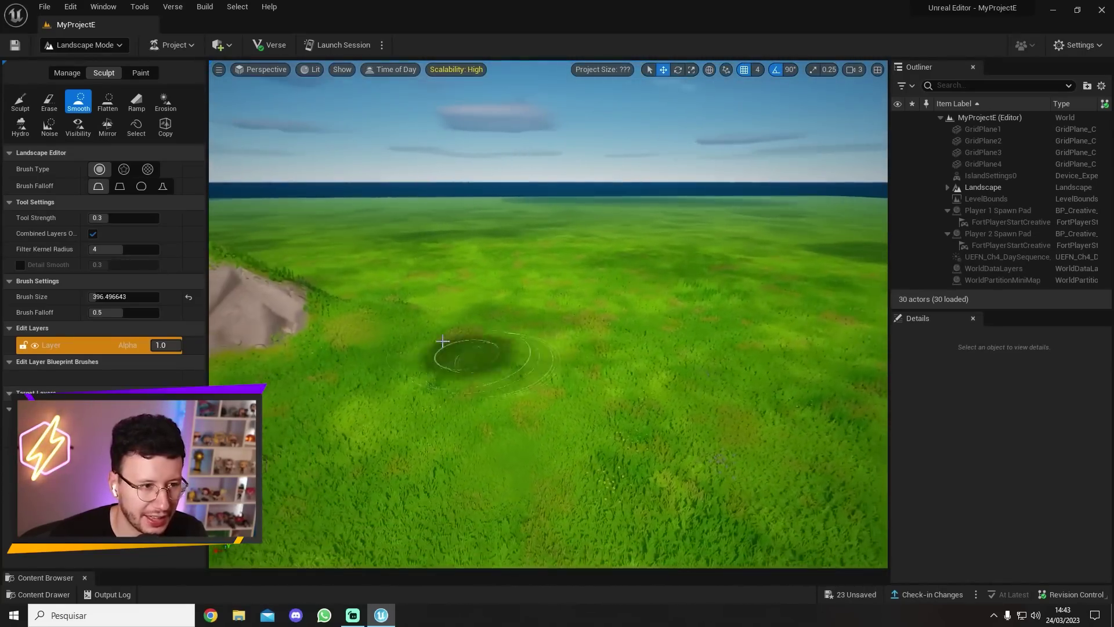
# - Sculpt a low rise next to the ridge and raise a tall, steep pillar on the grass beyond it
pyautogui.click(21, 103)
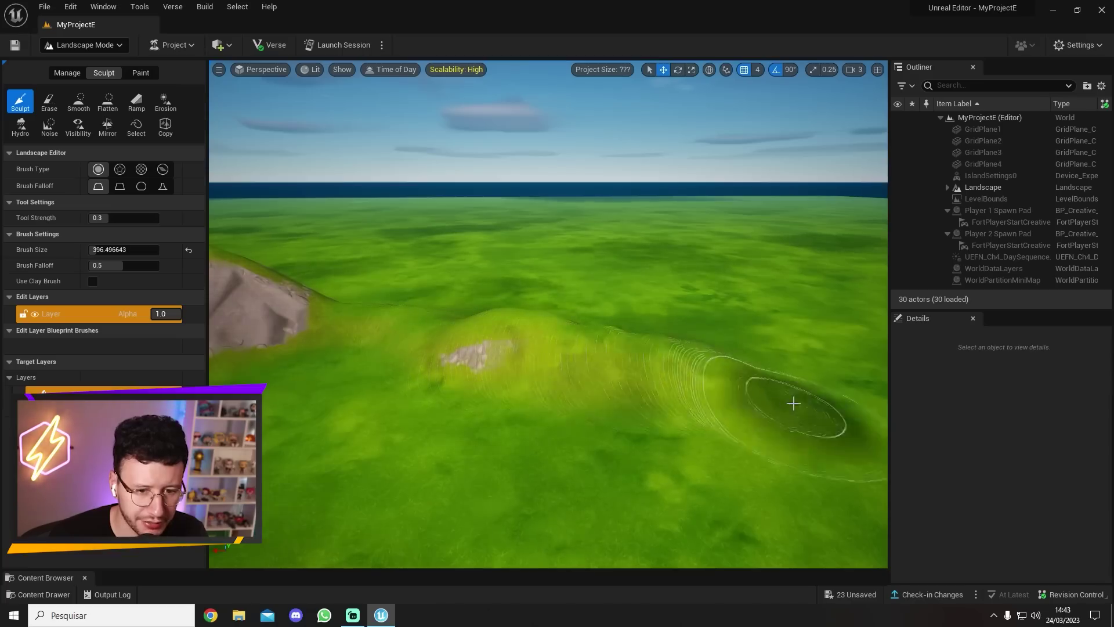
pyautogui.moveTo(704, 338); pyautogui.dragTo(766, 378, button='right')
pyautogui.moveTo(607, 405)
pyautogui.mouseDown(button='right')
pyautogui.moveTo(574, 372)
pyautogui.moveTo(586, 369)
pyautogui.moveTo(522, 406)
pyautogui.moveTo(545, 389)
pyautogui.moveTo(627, 406)
pyautogui.moveTo(598, 269)
pyautogui.mouseUp(button='right')
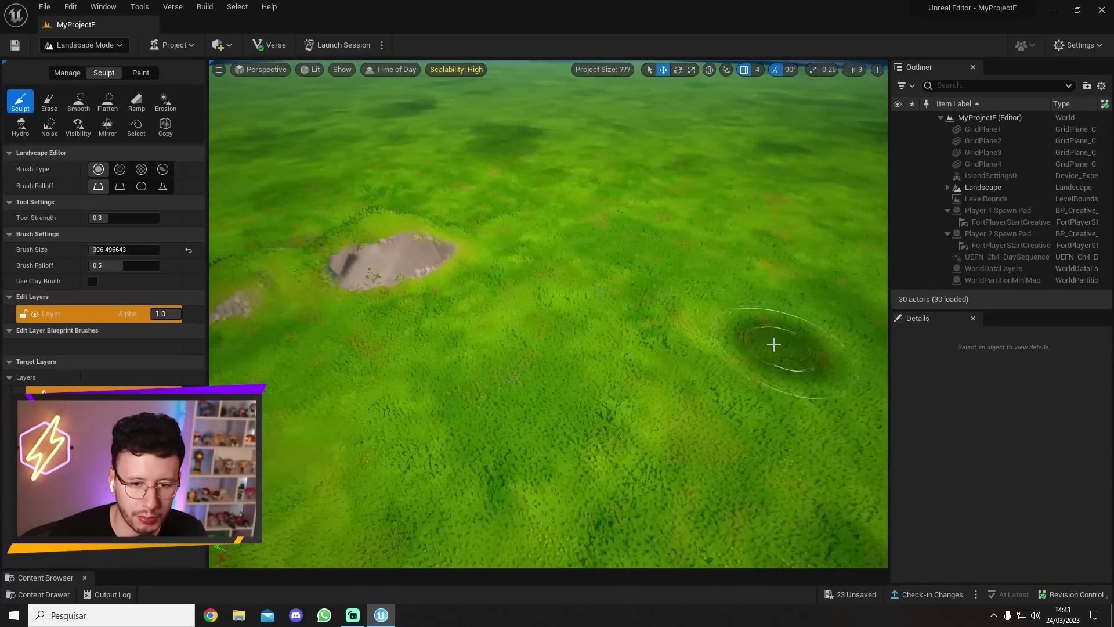
pyautogui.moveTo(751, 331); pyautogui.dragTo(775, 354)
pyautogui.moveTo(731, 337)
pyautogui.mouseDown(button='right')
pyautogui.moveTo(842, 296)
pyautogui.moveTo(760, 302)
pyautogui.moveTo(731, 336)
pyautogui.moveTo(597, 330)
pyautogui.mouseUp(button='right')
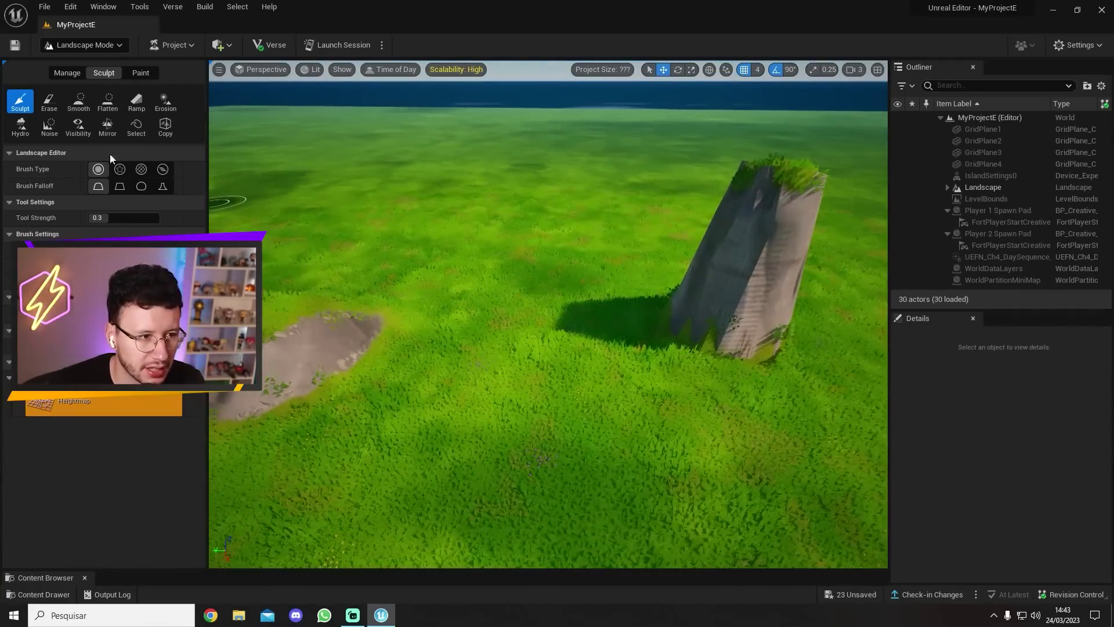
# - Add a landscape ramp from the low rocky rise up to the top of the tall pillar
pyautogui.click(134, 105)
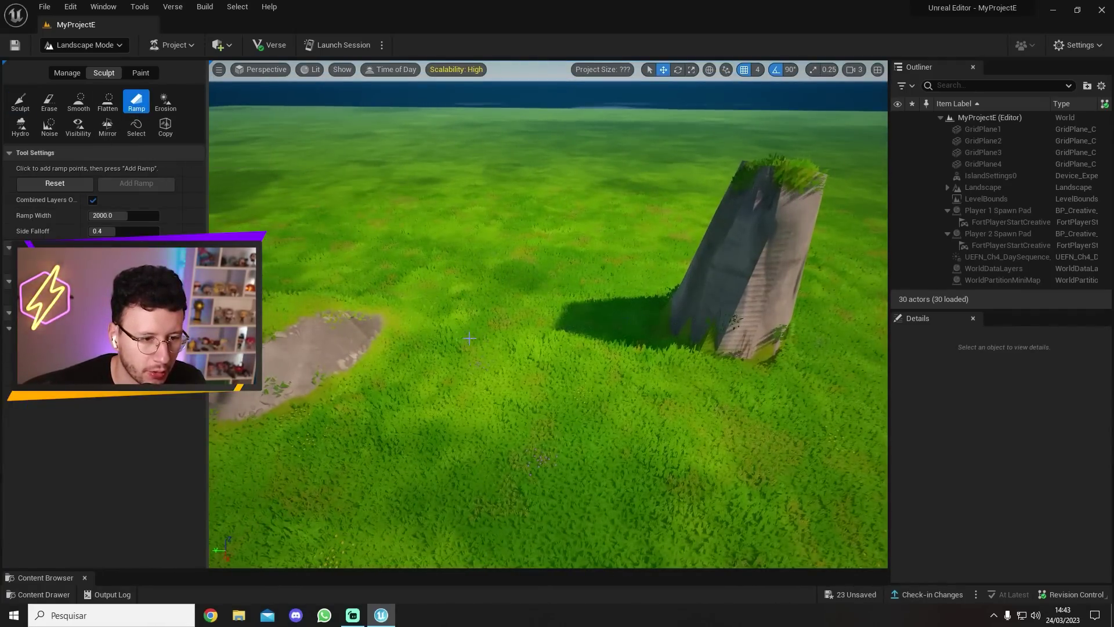
pyautogui.click(297, 325)
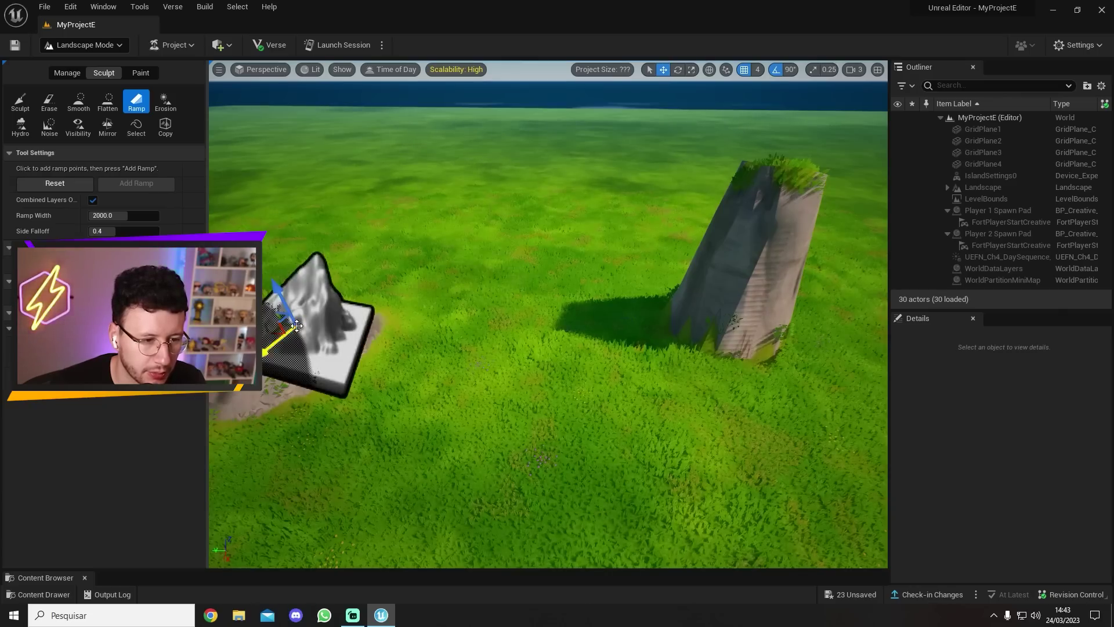
pyautogui.click(797, 187)
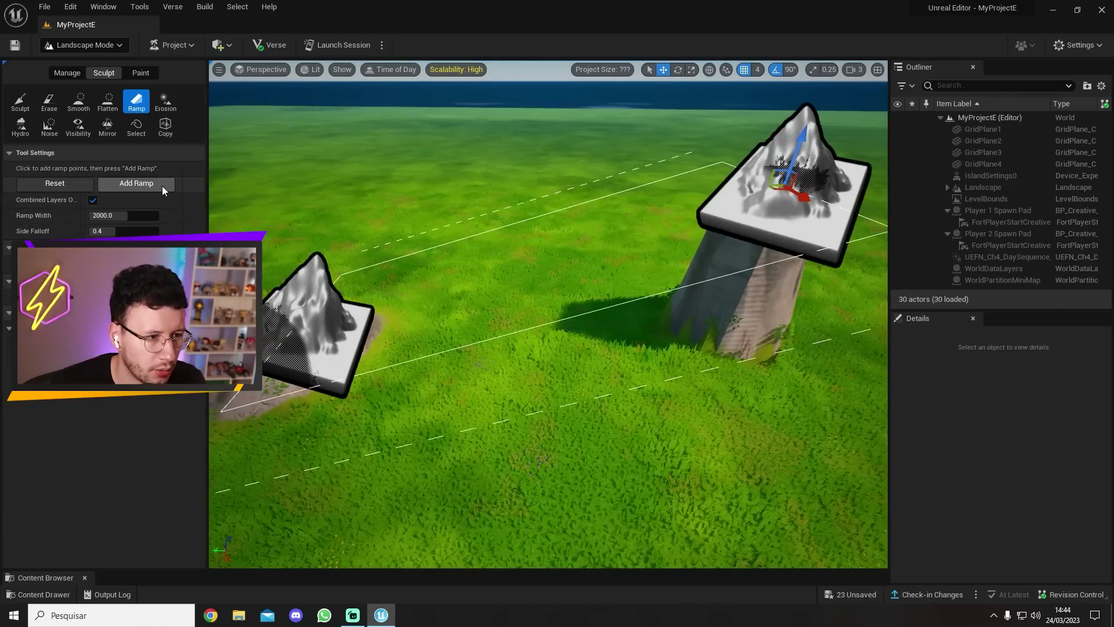
pyautogui.click(163, 187)
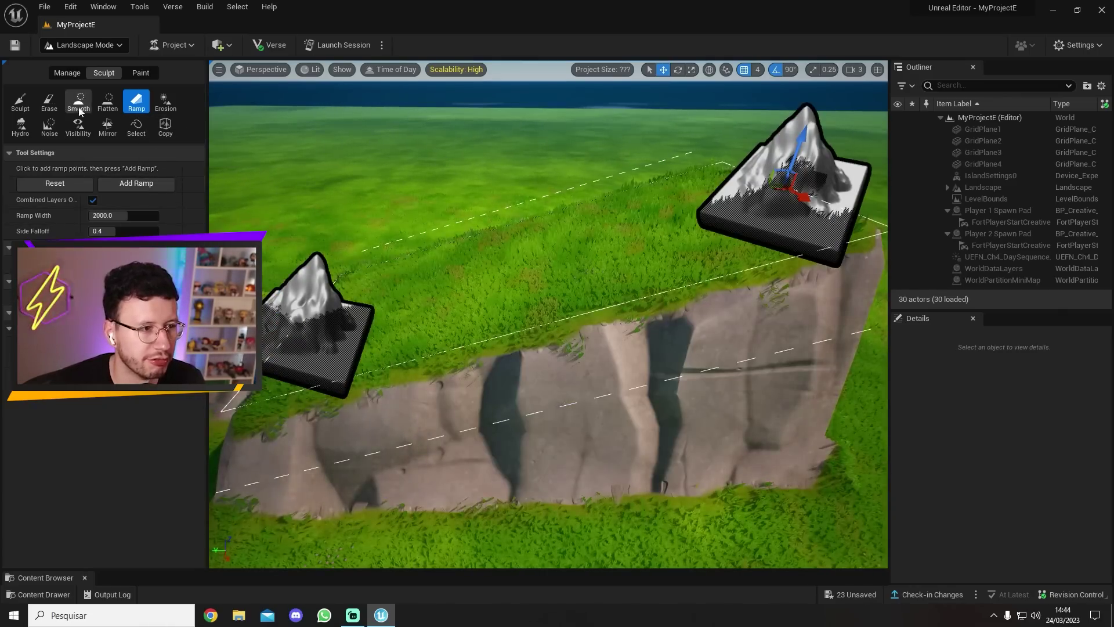
# - Smooth the lower end and steep rocky side of the ramp so they blend into the surrounding ground
pyautogui.click(20, 101)
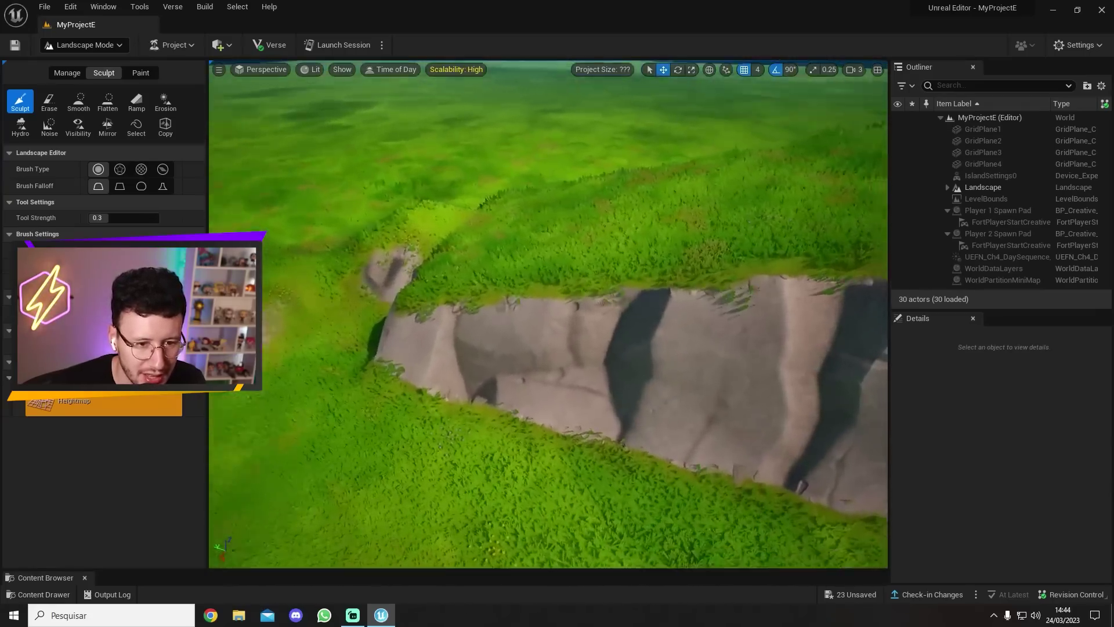
pyautogui.moveTo(549, 314); pyautogui.dragTo(489, 264, button='right')
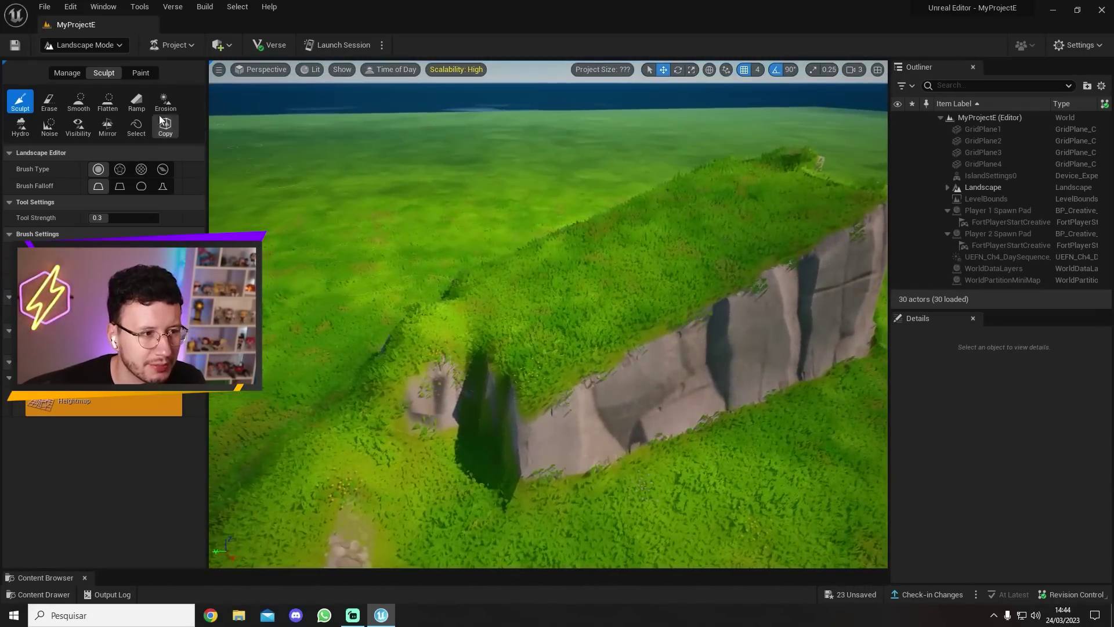
pyautogui.click(87, 102)
pyautogui.moveTo(467, 381)
pyautogui.mouseDown()
pyautogui.moveTo(497, 433)
pyautogui.moveTo(634, 405)
pyautogui.mouseUp()
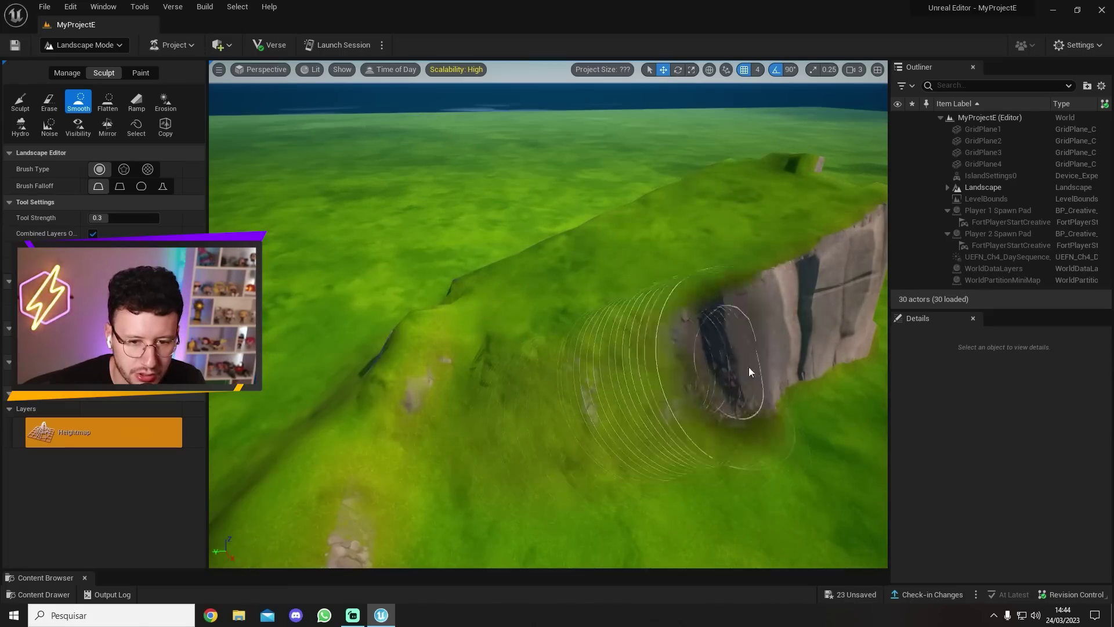
pyautogui.moveTo(748, 371); pyautogui.dragTo(652, 392)
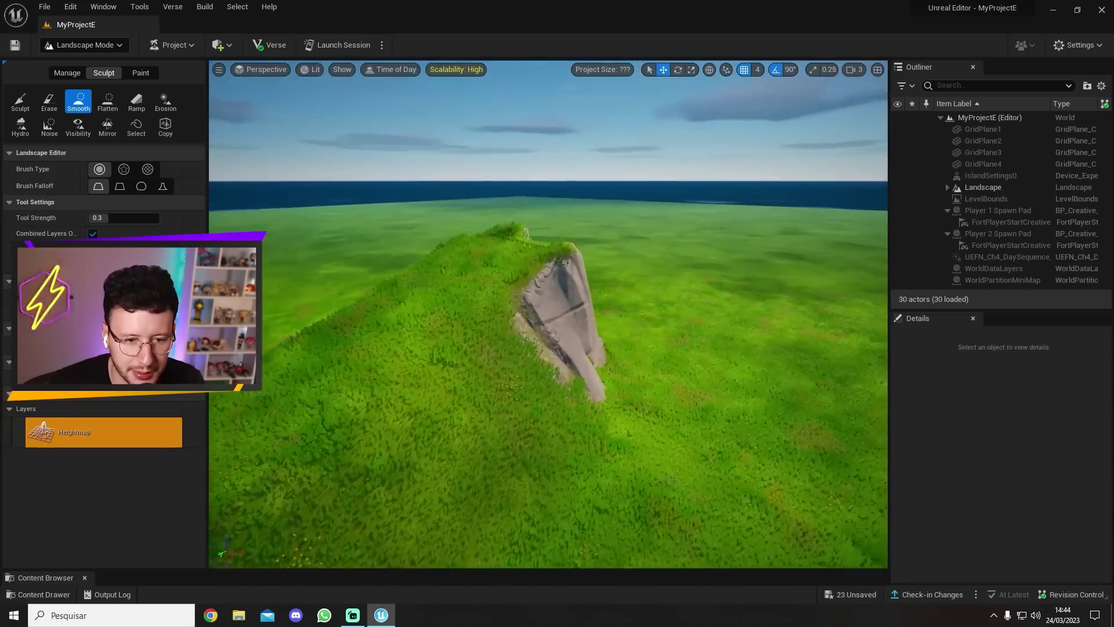
pyautogui.moveTo(548, 314); pyautogui.dragTo(522, 313, button='right')
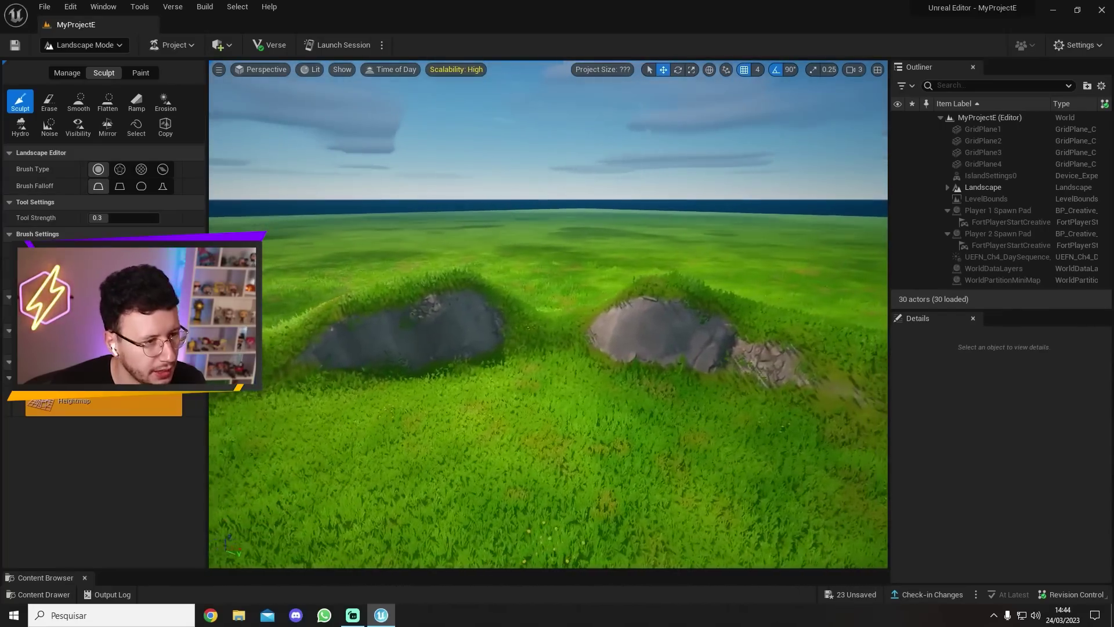
# - Search the Fortnite content folder for "tree" assets
pyautogui.click(50, 600)
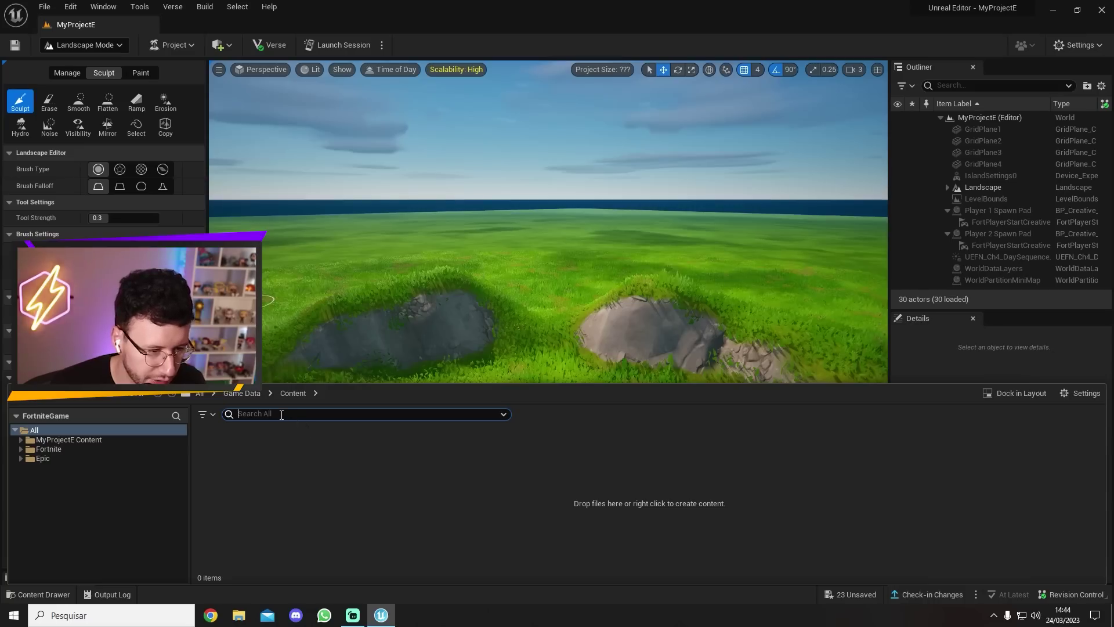
pyautogui.write('ree')
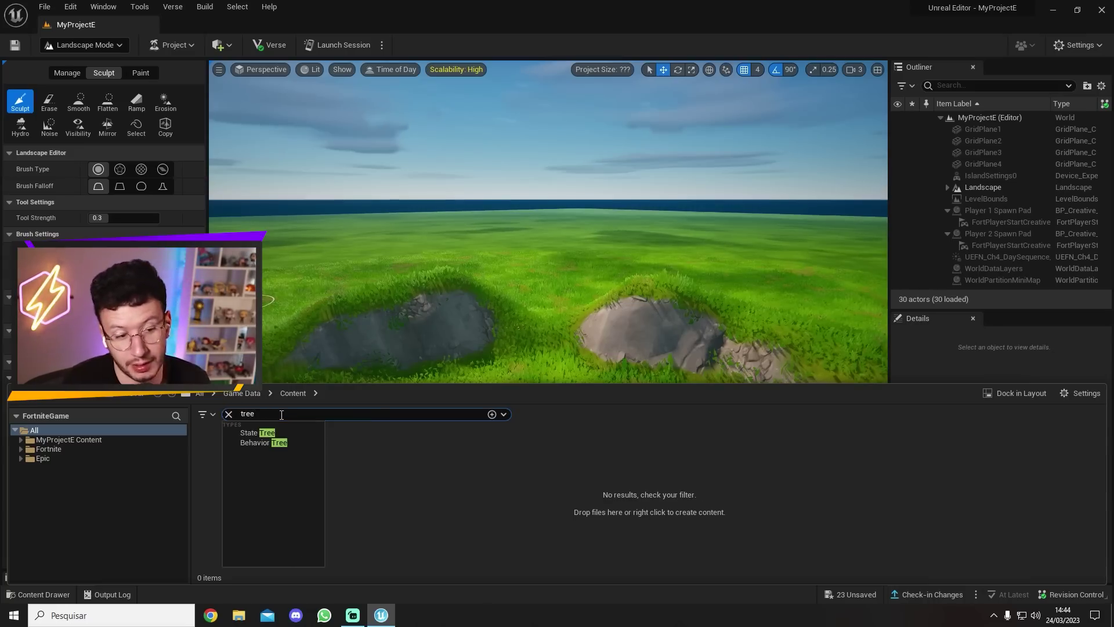
pyautogui.click(397, 449)
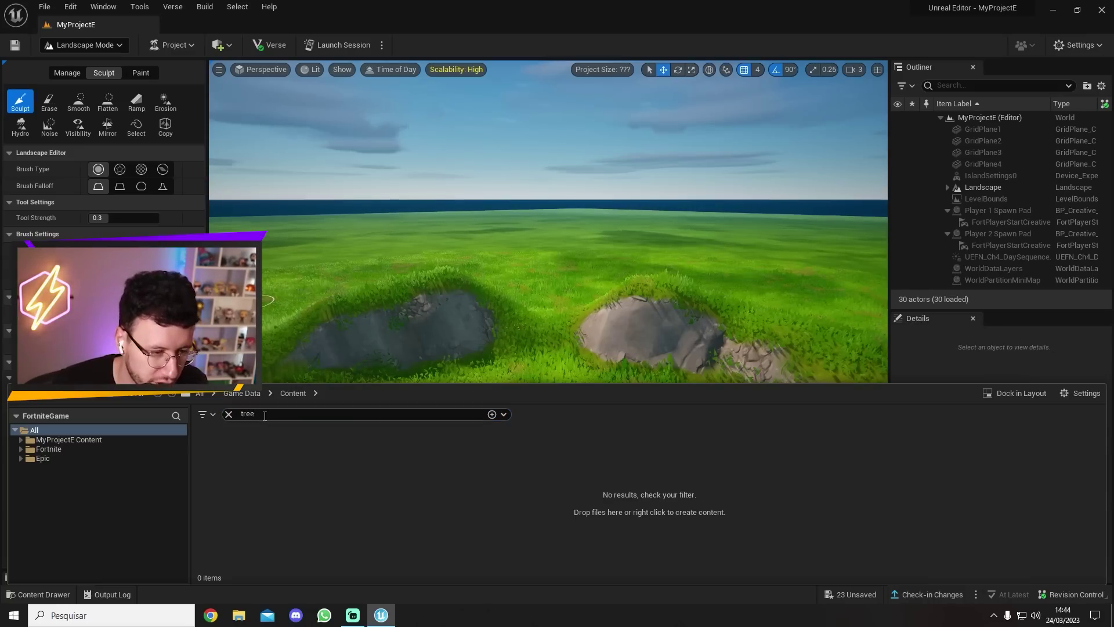
pyautogui.click(51, 449)
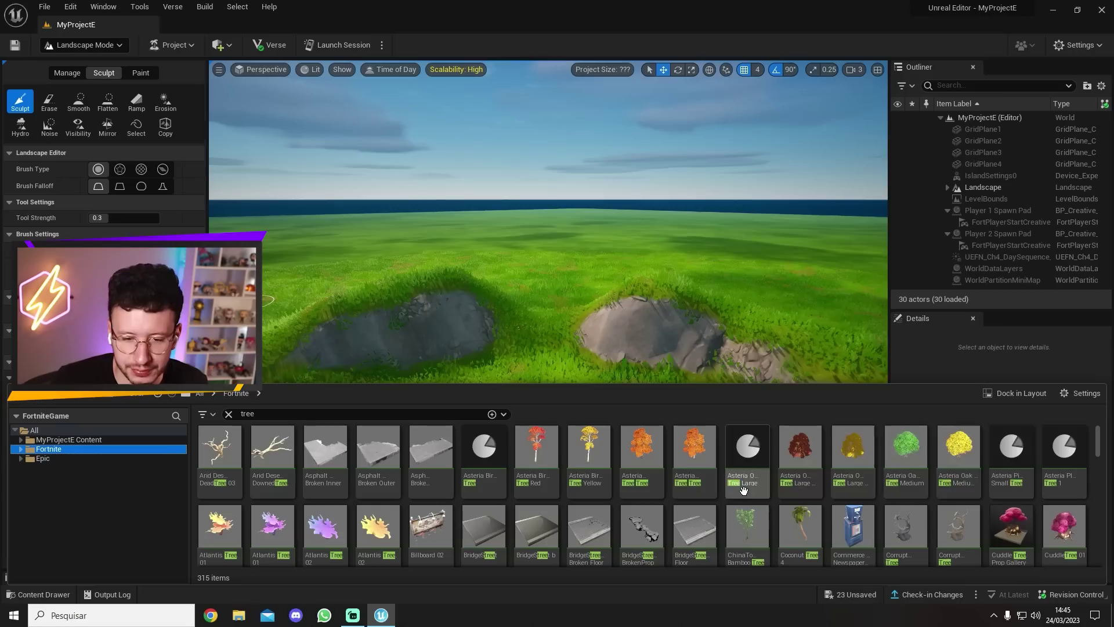
# - Place Palm Tree 06b from the search results on the grass between the two rocky mounds
pyautogui.scroll(-4, 673, 484)
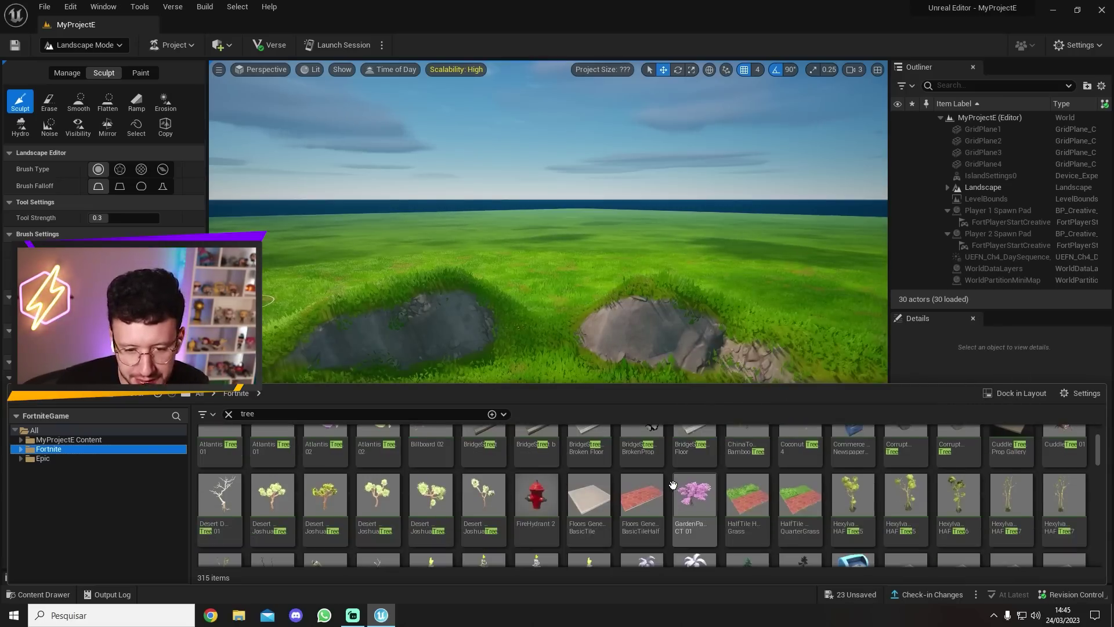
pyautogui.scroll(-1, 754, 470)
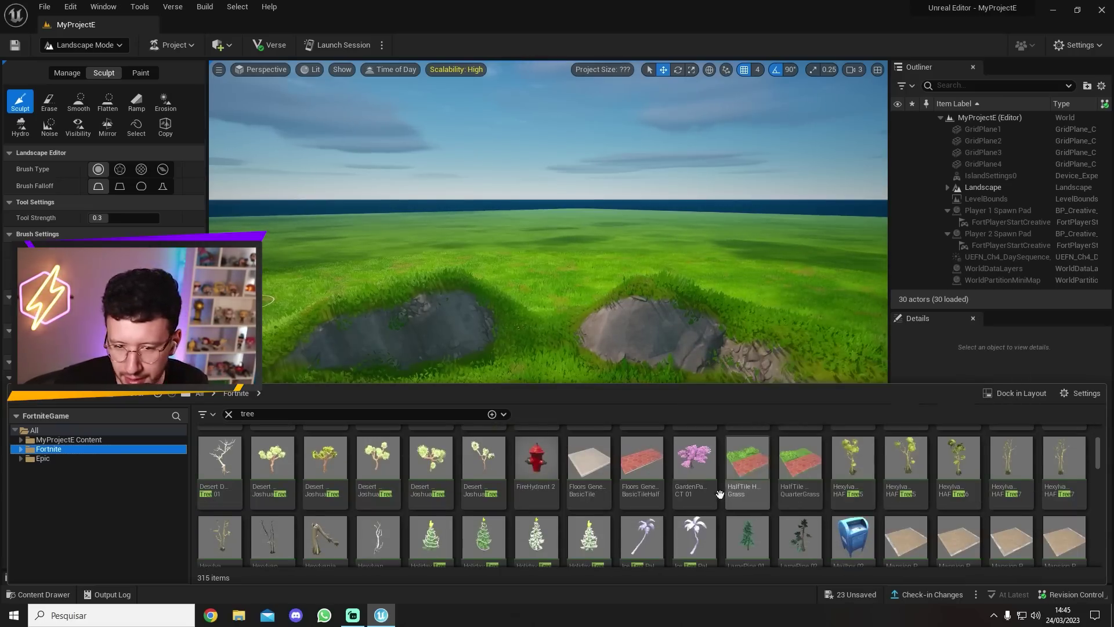
pyautogui.scroll(-5, 754, 493)
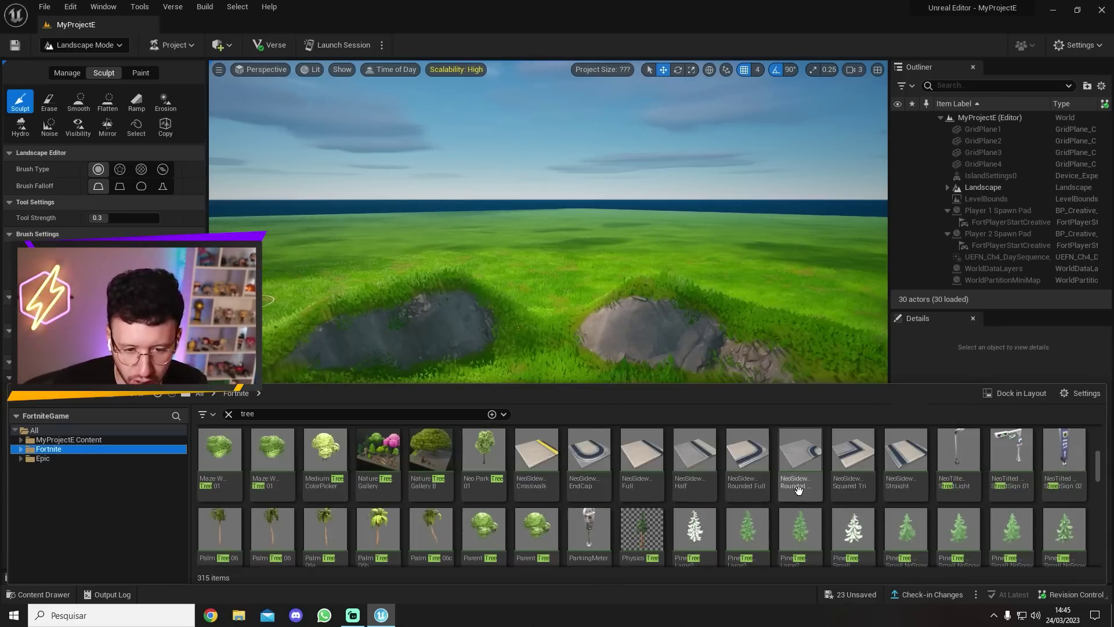
pyautogui.moveTo(378, 525)
pyautogui.mouseDown()
pyautogui.moveTo(535, 311)
pyautogui.moveTo(532, 327)
pyautogui.moveTo(442, 293)
pyautogui.moveTo(544, 329)
pyautogui.mouseUp()
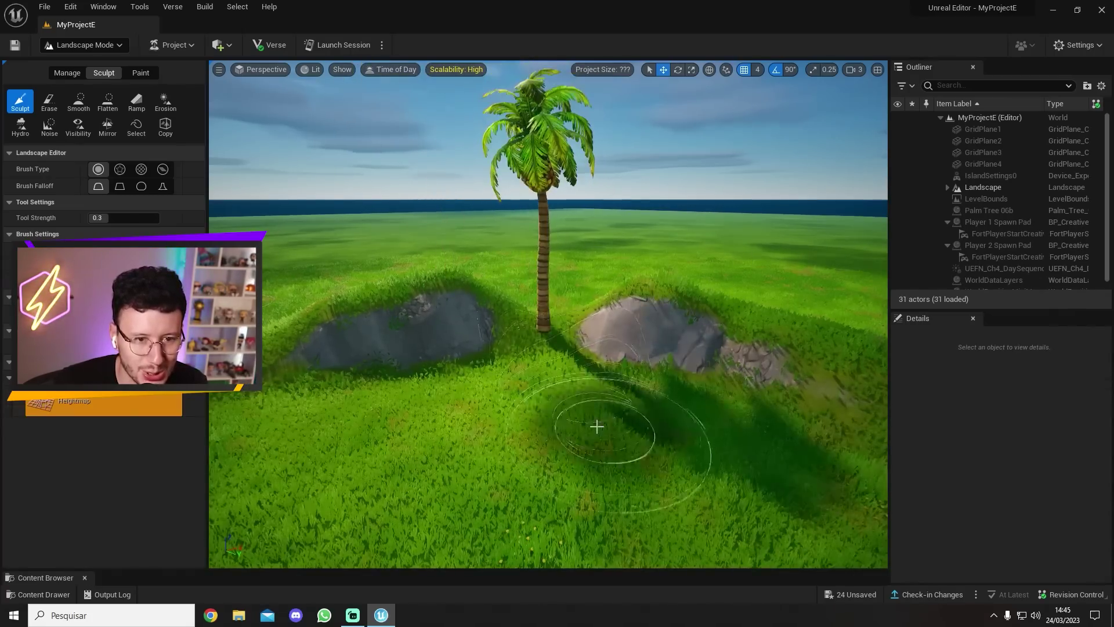
# - Place the curved Palm Tree 06c on the grass between the small mound and the larger rocky mound
pyautogui.moveTo(597, 427); pyautogui.dragTo(398, 472, button='right')
pyautogui.click(57, 594)
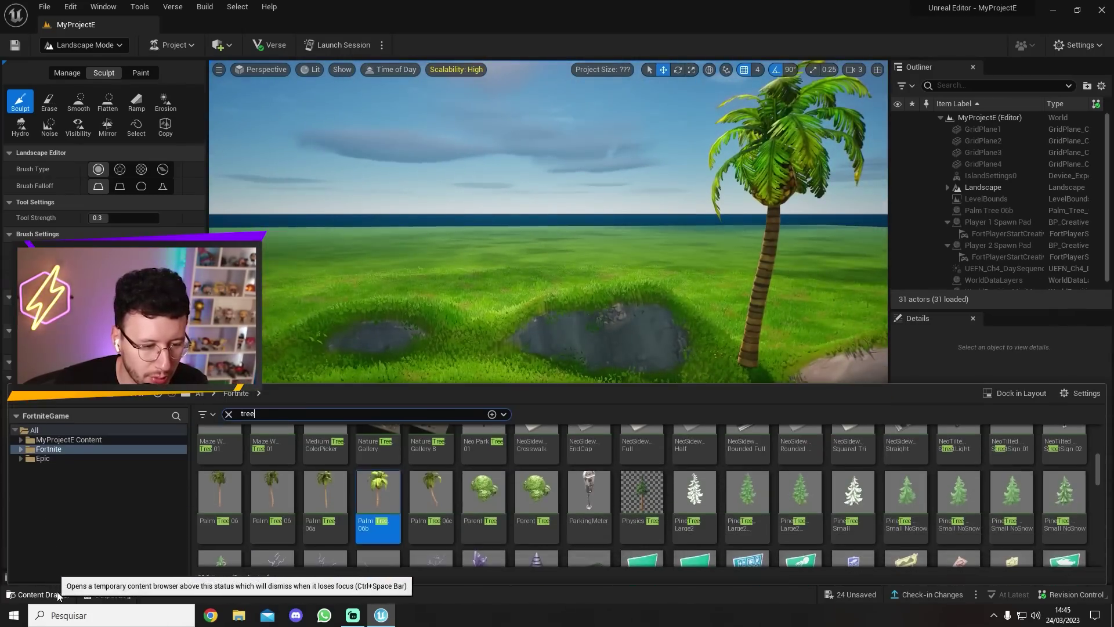
pyautogui.moveTo(430, 496); pyautogui.dragTo(478, 352)
# - Switch to Selection Mode, move the curved palm near the steep rock face at X -1504, and rest it on the ground
pyautogui.moveTo(478, 353); pyautogui.dragTo(383, 322, button='right')
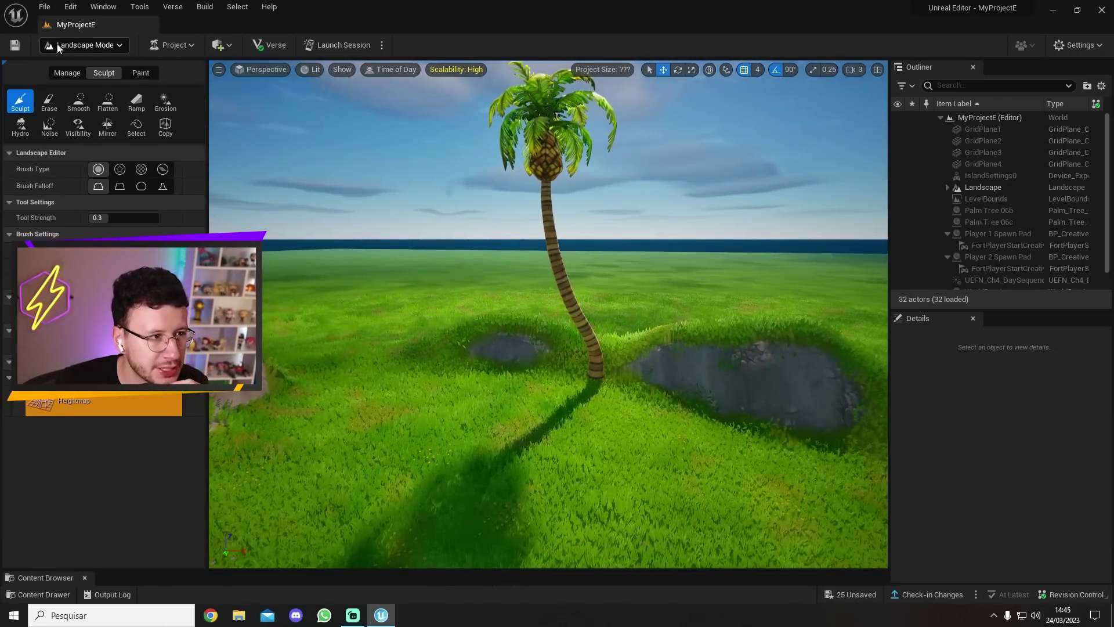
pyautogui.click(83, 63)
pyautogui.click(506, 382)
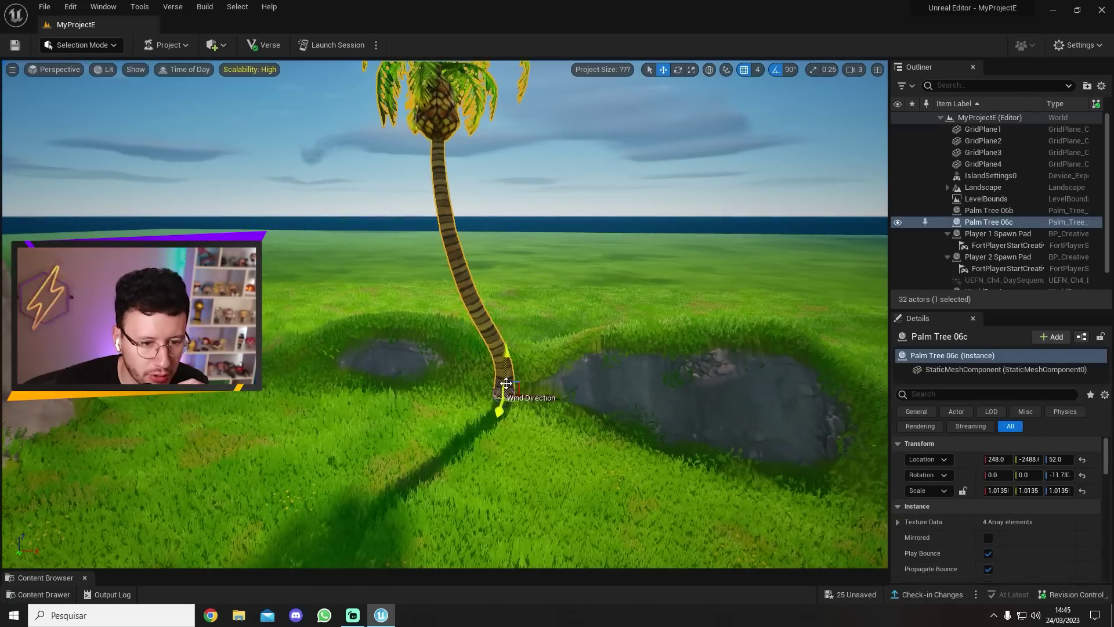
pyautogui.moveTo(525, 397); pyautogui.dragTo(151, 360)
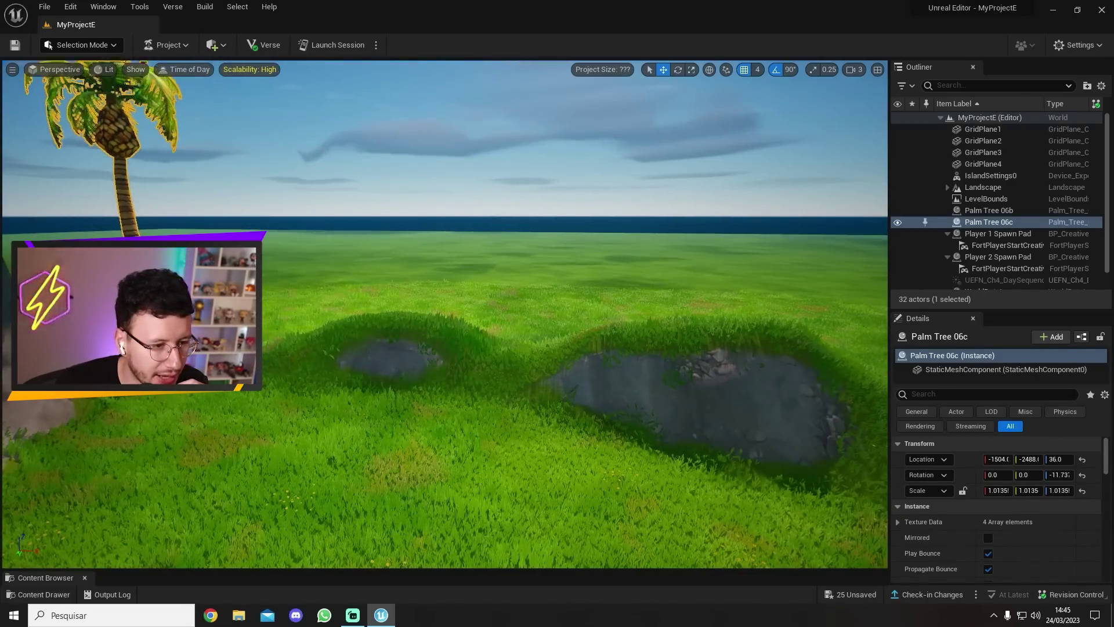
pyautogui.press('End')
pyautogui.press('f')
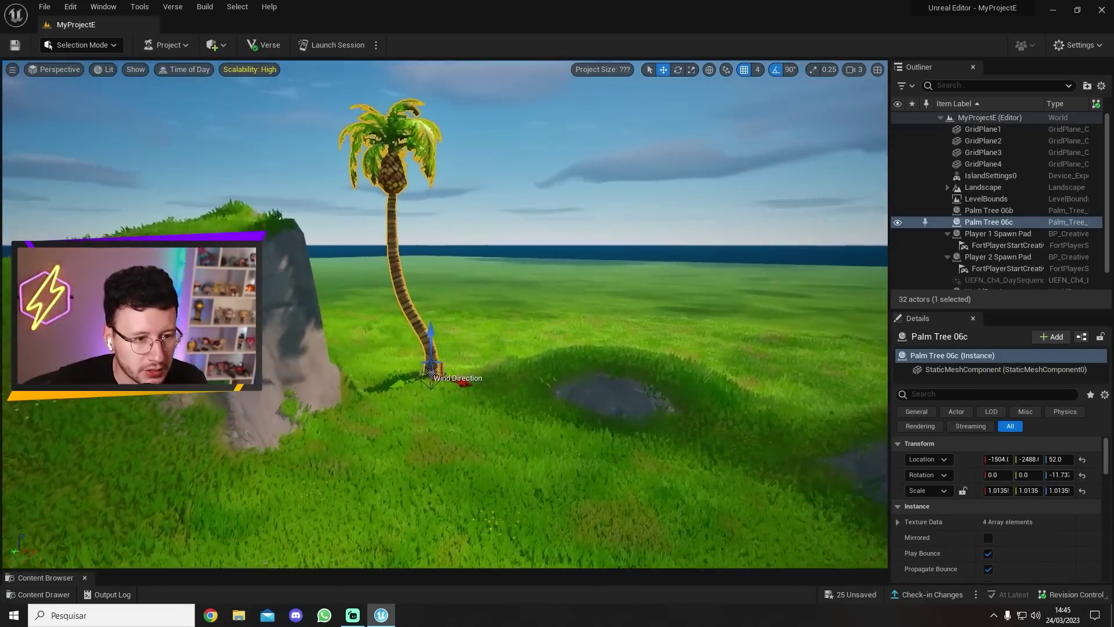
# - Rotate the curved palm 180° about its vertical axis and shift it closer to the rock face, to X -1624, Y -2084
pyautogui.moveTo(390, 383); pyautogui.dragTo(395, 405, button='right')
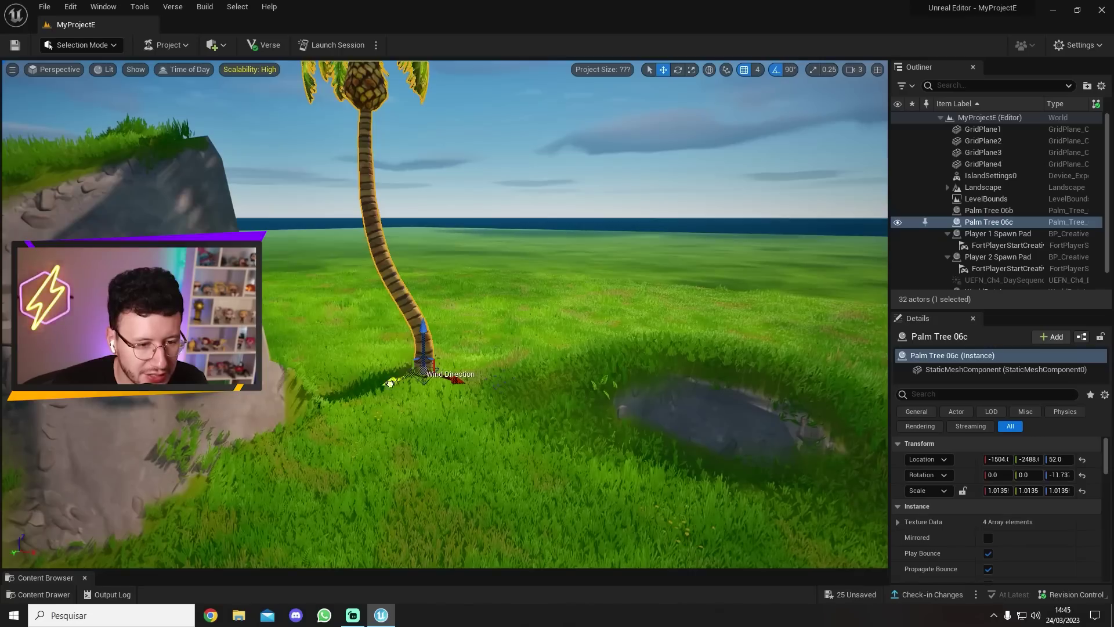
pyautogui.moveTo(392, 386); pyautogui.dragTo(325, 390)
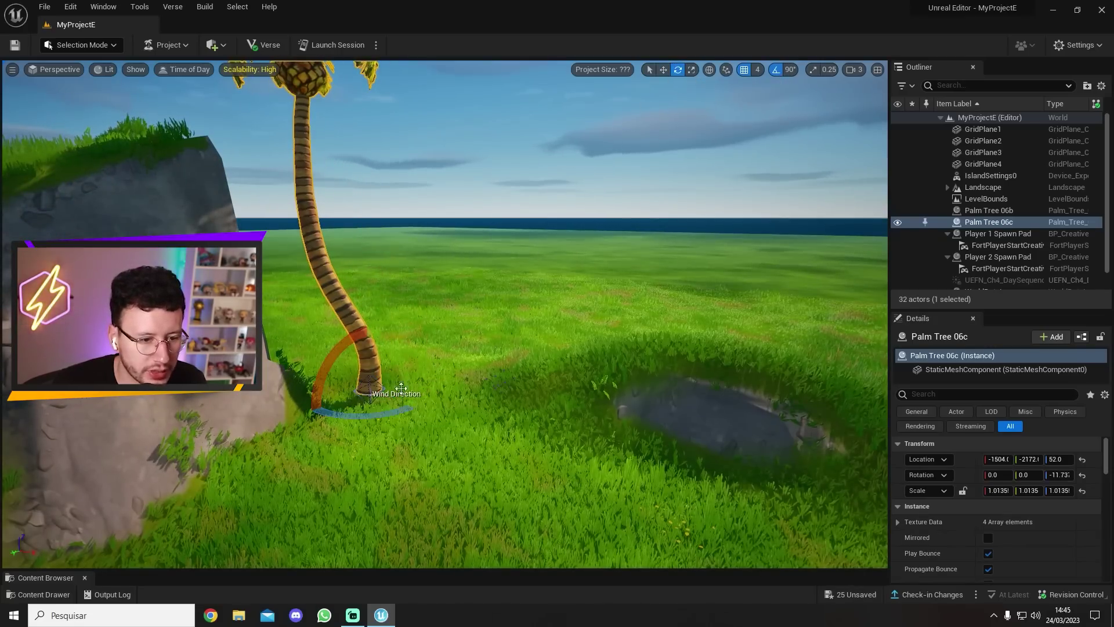
pyautogui.moveTo(372, 422); pyautogui.dragTo(203, 422)
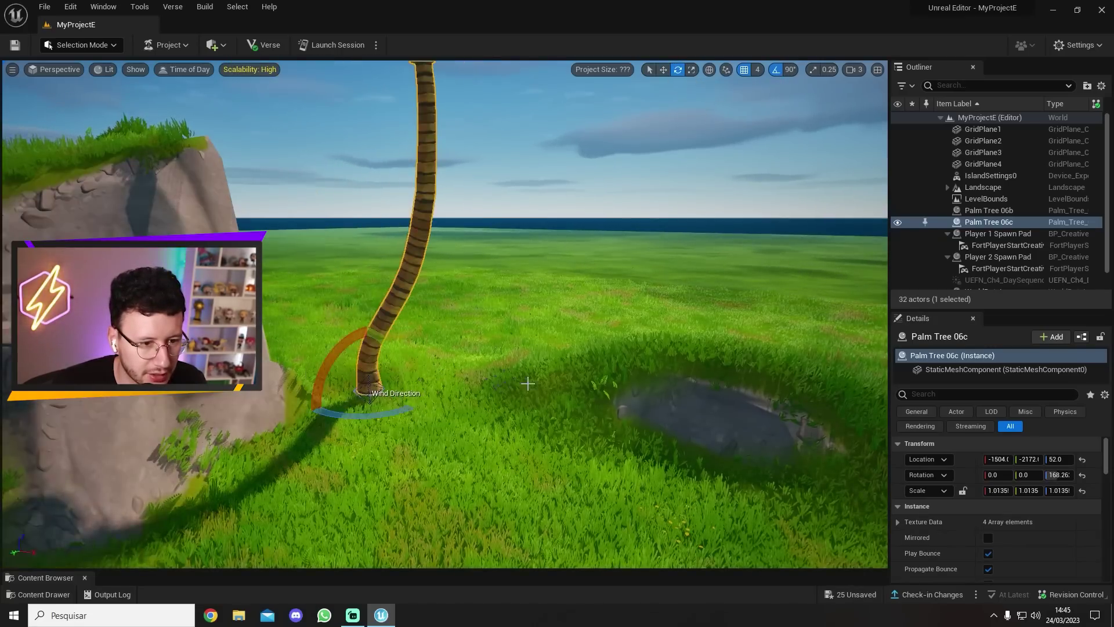
pyautogui.moveTo(720, 111)
pyautogui.mouseDown(button='right')
pyautogui.moveTo(649, 76)
pyautogui.moveTo(719, 111)
pyautogui.mouseUp(button='right')
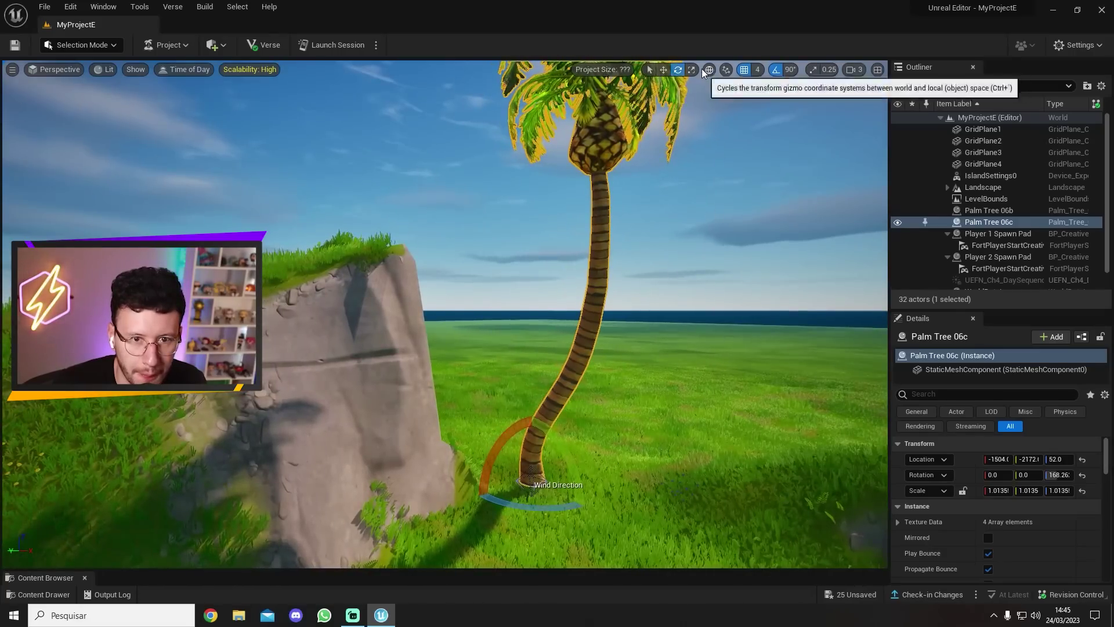
pyautogui.moveTo(568, 498); pyautogui.dragTo(458, 490)
# - Place Palm Tree 06 on the grass between the curved palm and the small rocky mound
pyautogui.moveTo(459, 491); pyautogui.dragTo(441, 520, button='right')
pyautogui.press('s')
pyautogui.press('d')
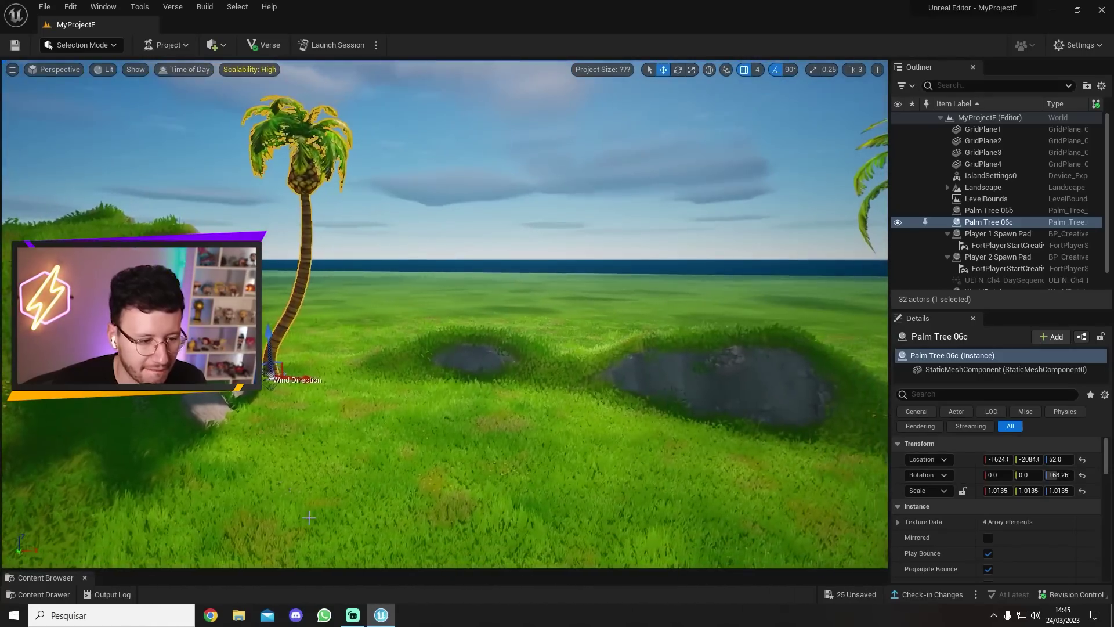
pyautogui.click(69, 598)
pyautogui.moveTo(273, 499); pyautogui.dragTo(393, 377)
pyautogui.moveTo(393, 377); pyautogui.dragTo(441, 395, button='right')
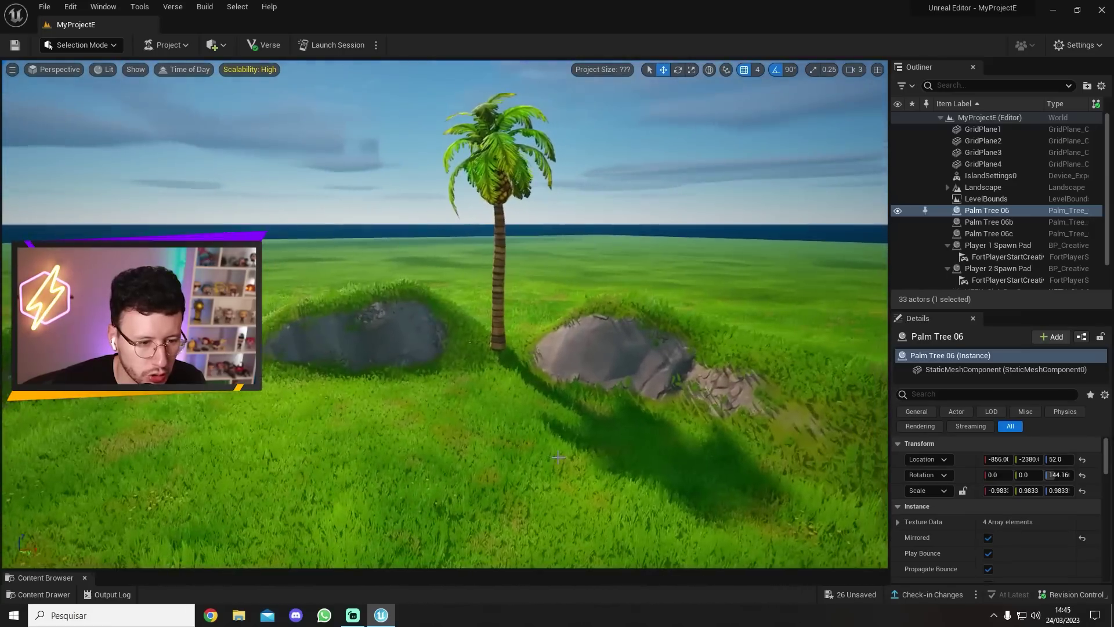
# - Place a PineTree Small NoSnow near the top of the grassy ramp hill and select it
pyautogui.click(40, 594)
pyautogui.scroll(-2, 406, 515)
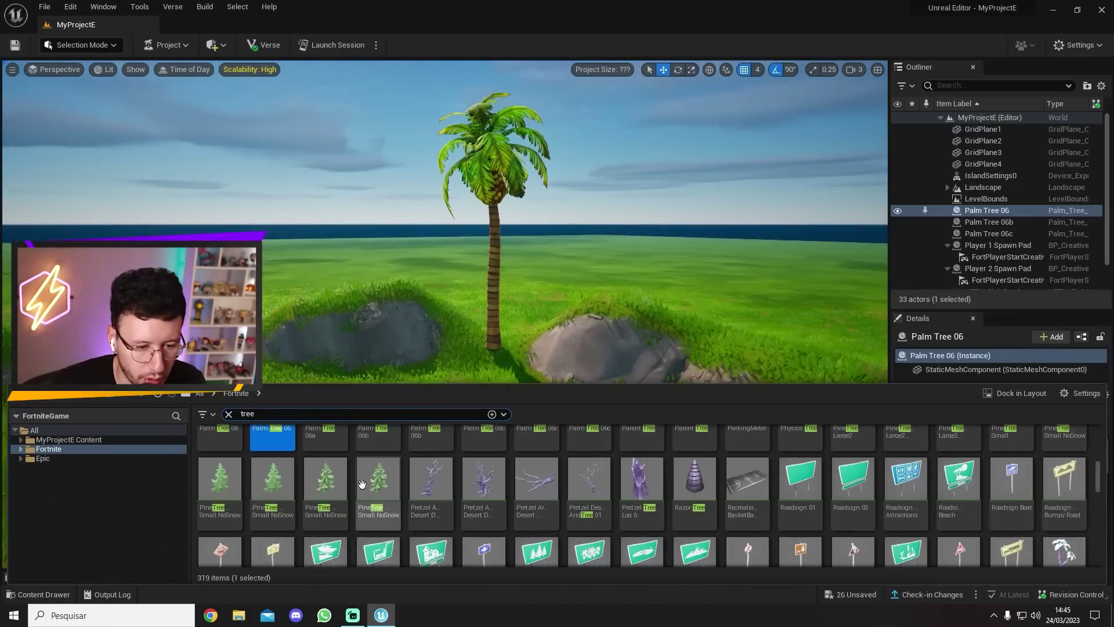
pyautogui.moveTo(835, 358); pyautogui.dragTo(348, 336, button='right')
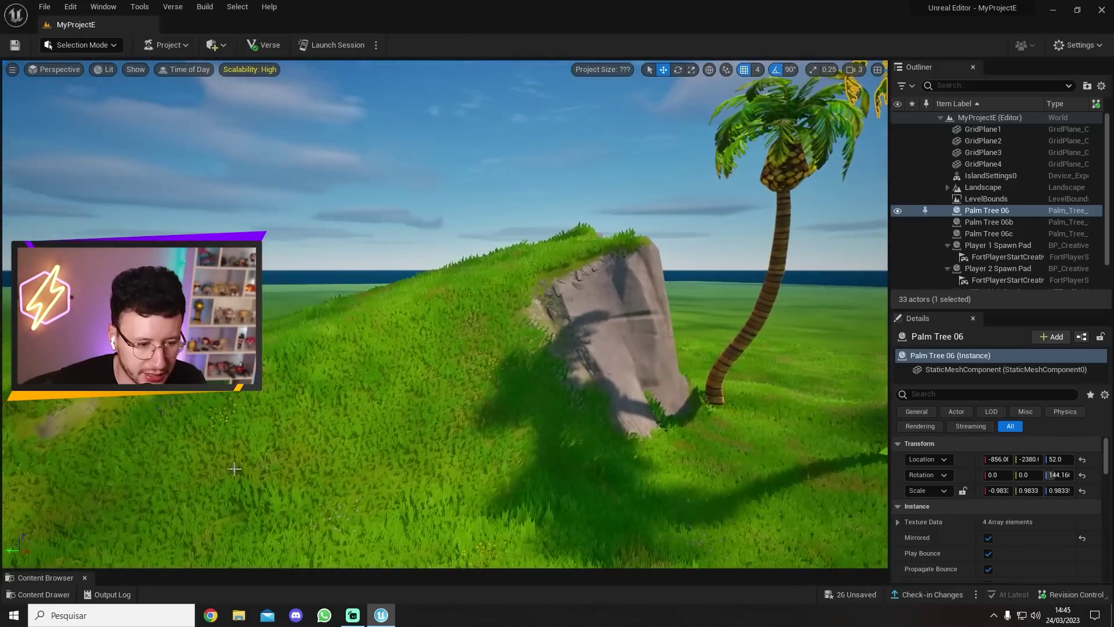
pyautogui.click(39, 593)
pyautogui.moveTo(324, 485); pyautogui.dragTo(498, 270)
pyautogui.click(518, 268)
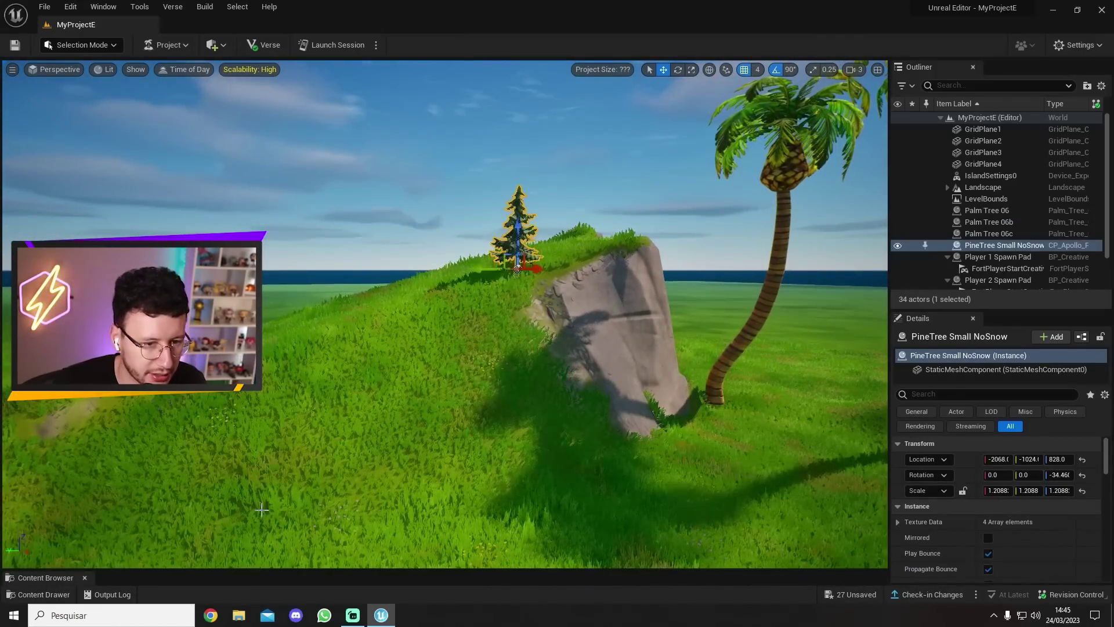
# - Add two more PineTree Small NoSnow variants in a row down the hill beside the first pine
pyautogui.click(55, 594)
pyautogui.moveTo(323, 493); pyautogui.dragTo(469, 292)
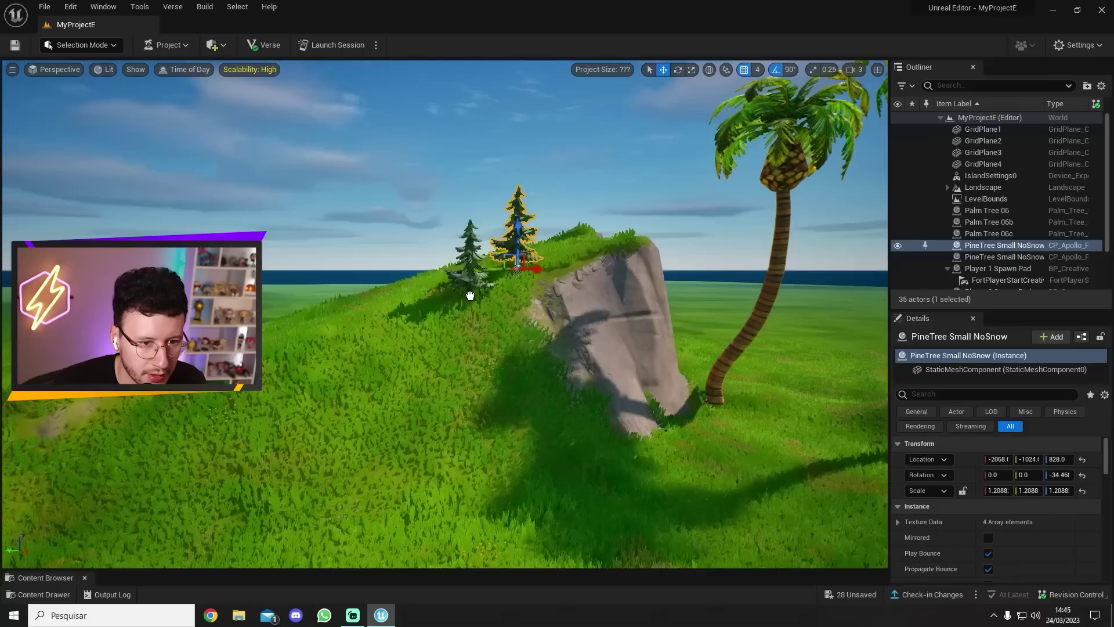
pyautogui.click(47, 594)
pyautogui.moveTo(265, 493); pyautogui.dragTo(420, 285)
# - Place a fourth small pine lower on the slope and scale it up uniformly to about 2.88
pyautogui.click(53, 594)
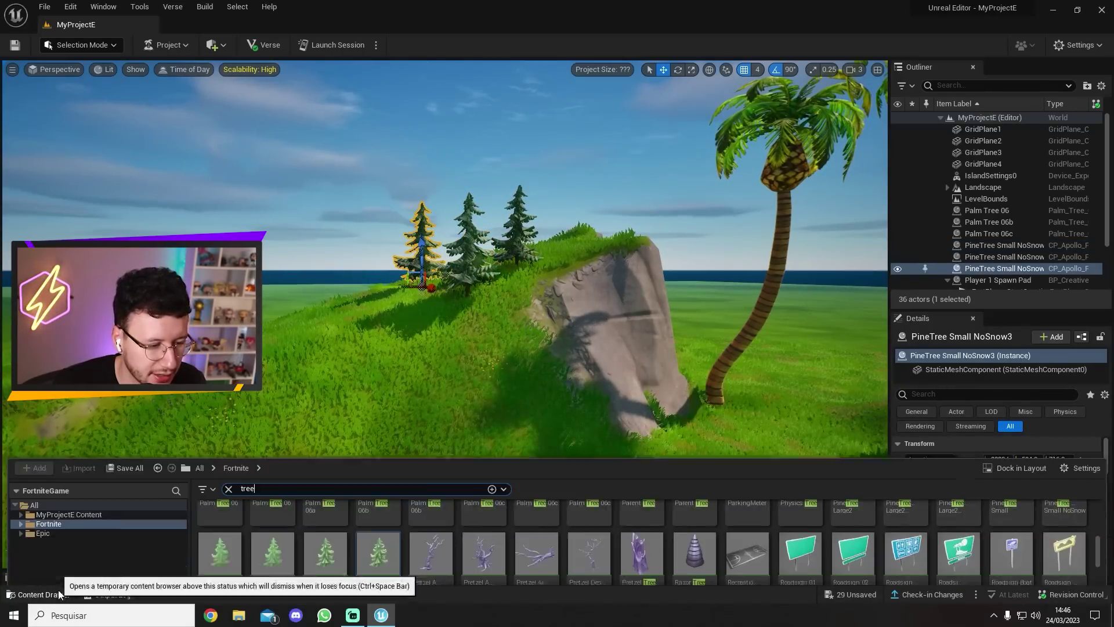
pyautogui.moveTo(378, 482); pyautogui.dragTo(272, 359)
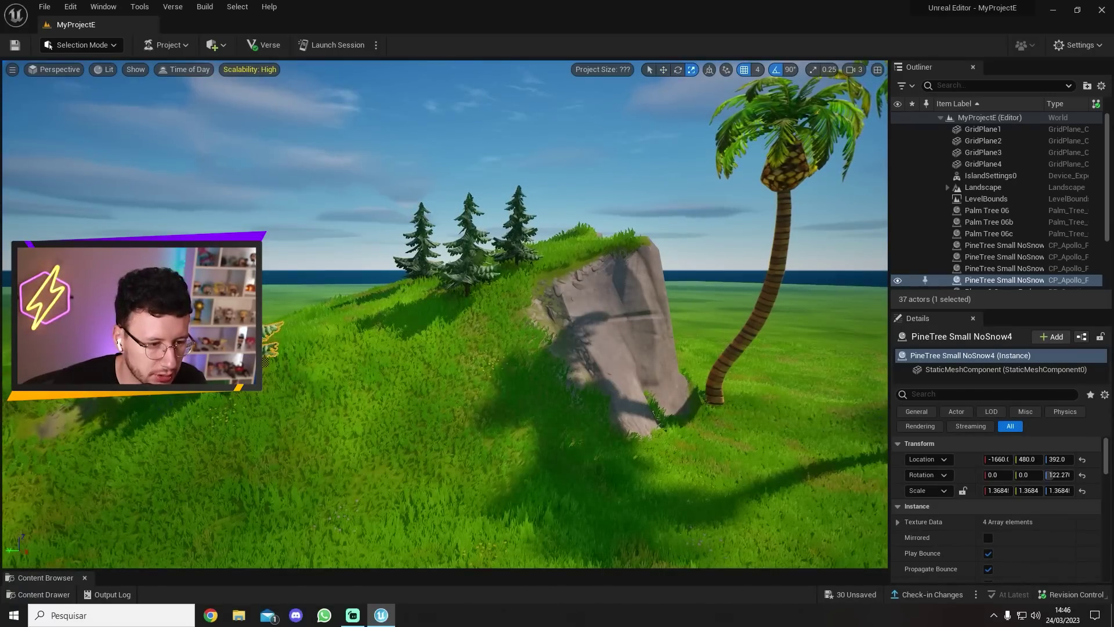
pyautogui.moveTo(265, 363); pyautogui.dragTo(264, 387)
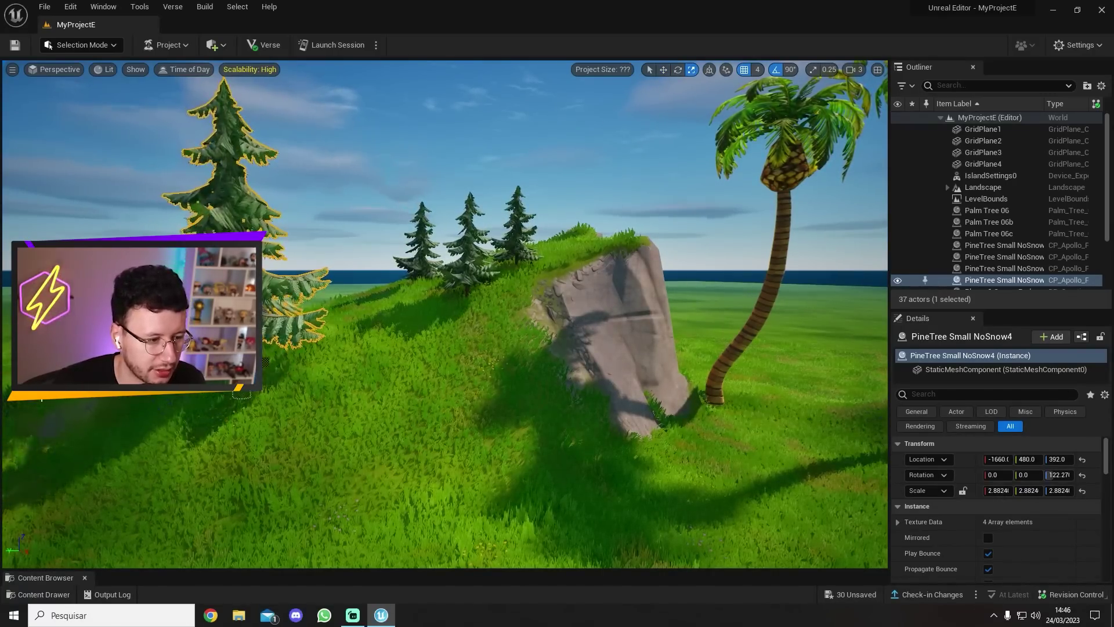
pyautogui.moveTo(622, 122)
pyautogui.mouseDown(button='right')
pyautogui.moveTo(751, 152)
pyautogui.moveTo(518, 139)
pyautogui.moveTo(663, 102)
pyautogui.moveTo(441, 152)
pyautogui.moveTo(371, 139)
pyautogui.moveTo(661, 126)
pyautogui.moveTo(841, 155)
pyautogui.moveTo(854, 153)
pyautogui.moveTo(824, 148)
pyautogui.moveTo(865, 131)
pyautogui.moveTo(766, 116)
pyautogui.moveTo(589, 128)
pyautogui.moveTo(606, 129)
pyautogui.mouseUp(button='right')
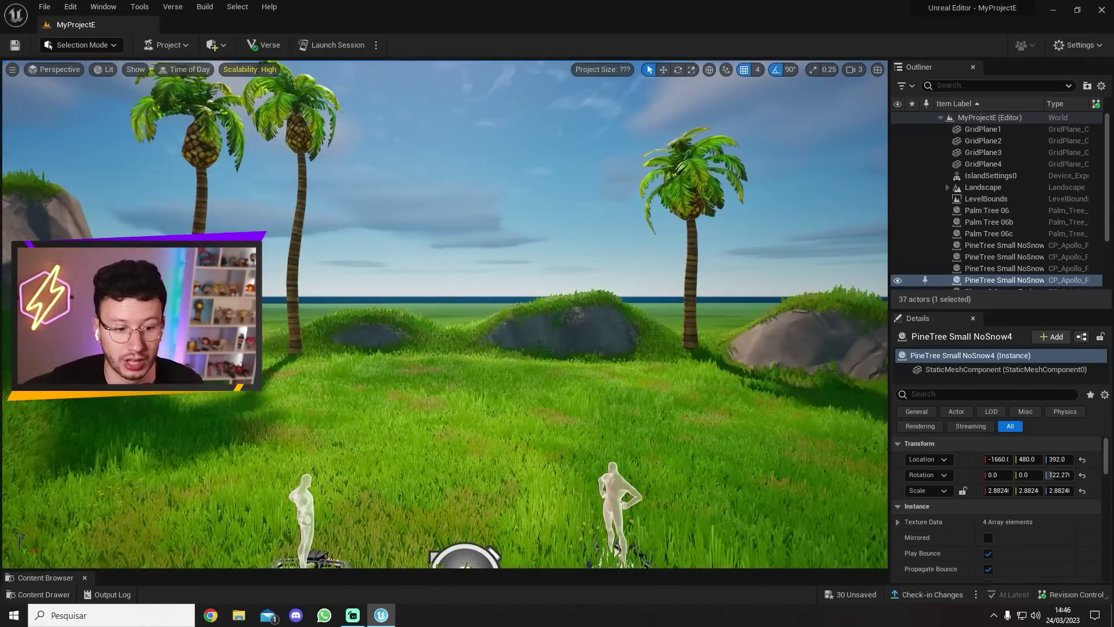
pyautogui.moveTo(546, 376); pyautogui.dragTo(499, 399, button='right')
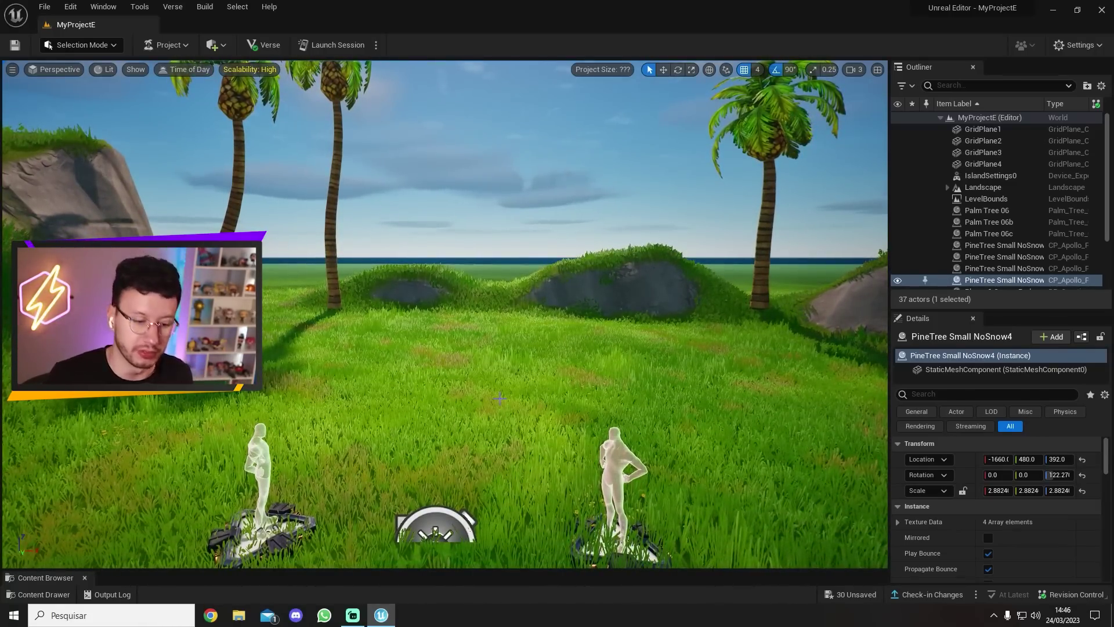
# - Switch to Chrome, search Google for "pokemon 3d model", and open The Models Resource page for Pokémon X / Y
pyautogui.click(210, 616)
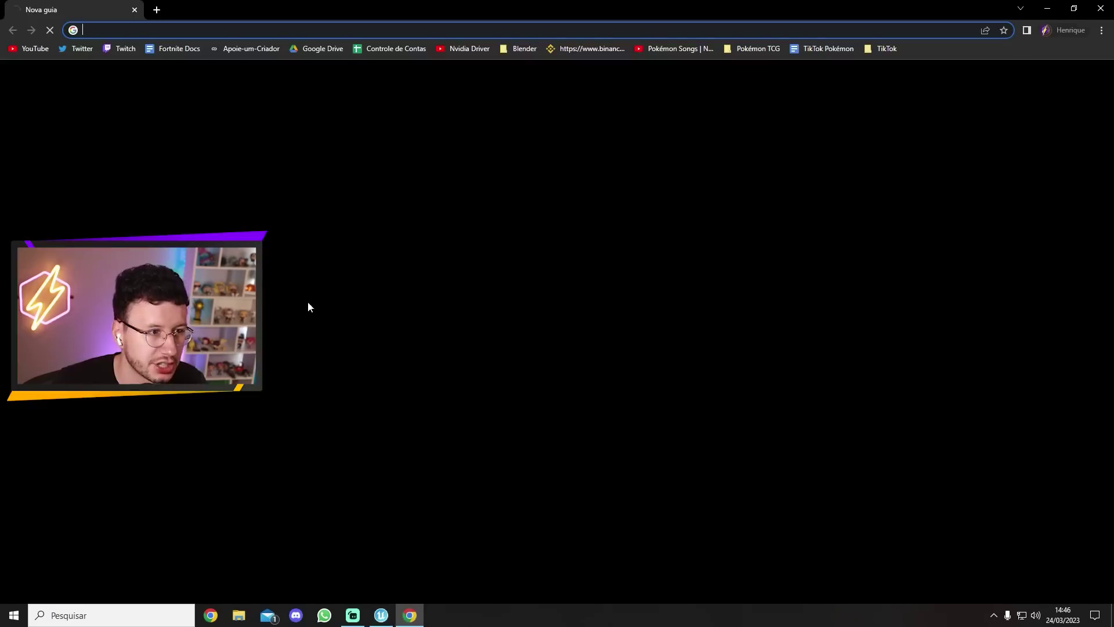
pyautogui.write('pokemon 3d model')
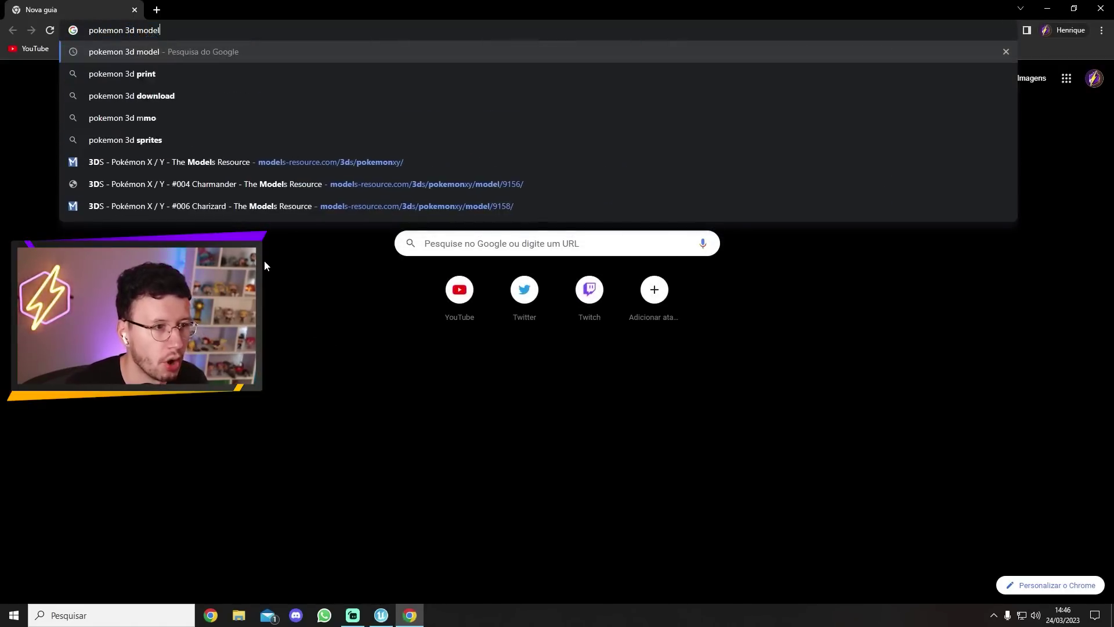
pyautogui.press('Return')
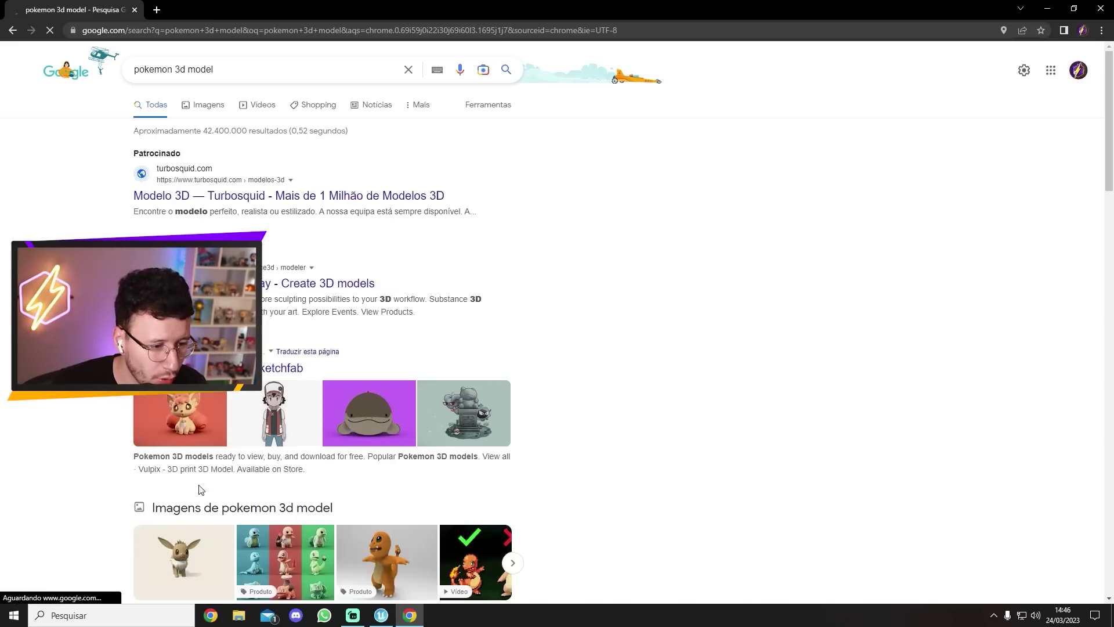
pyautogui.scroll(-4, 200, 489)
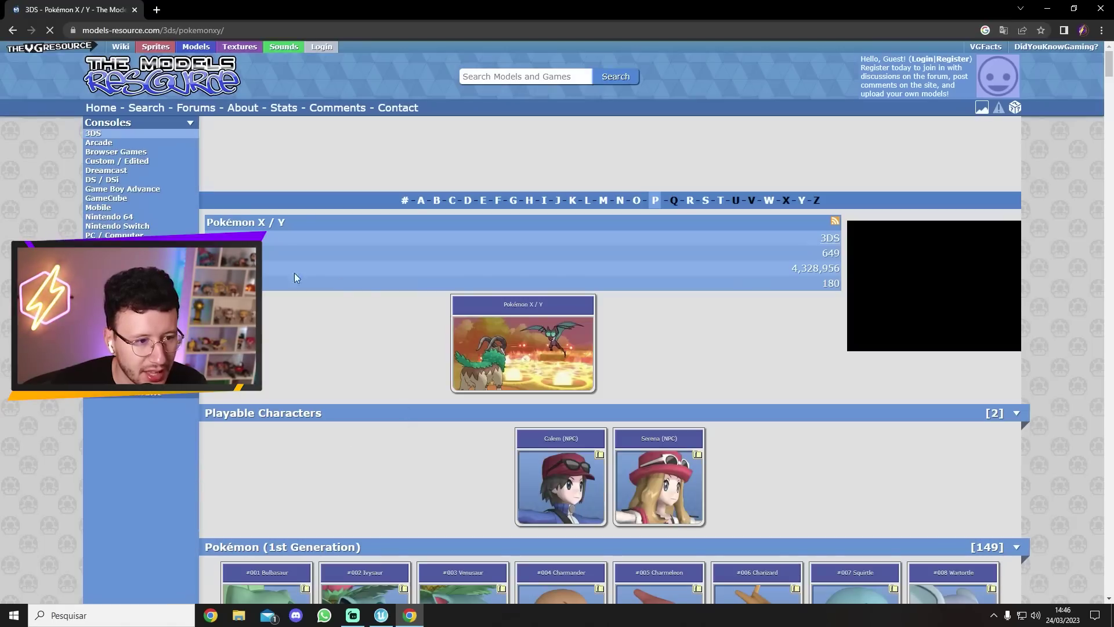
# - Open the #006 Charizard model page from the 1st Generation list and look over its preview
pyautogui.scroll(-5, 329, 364)
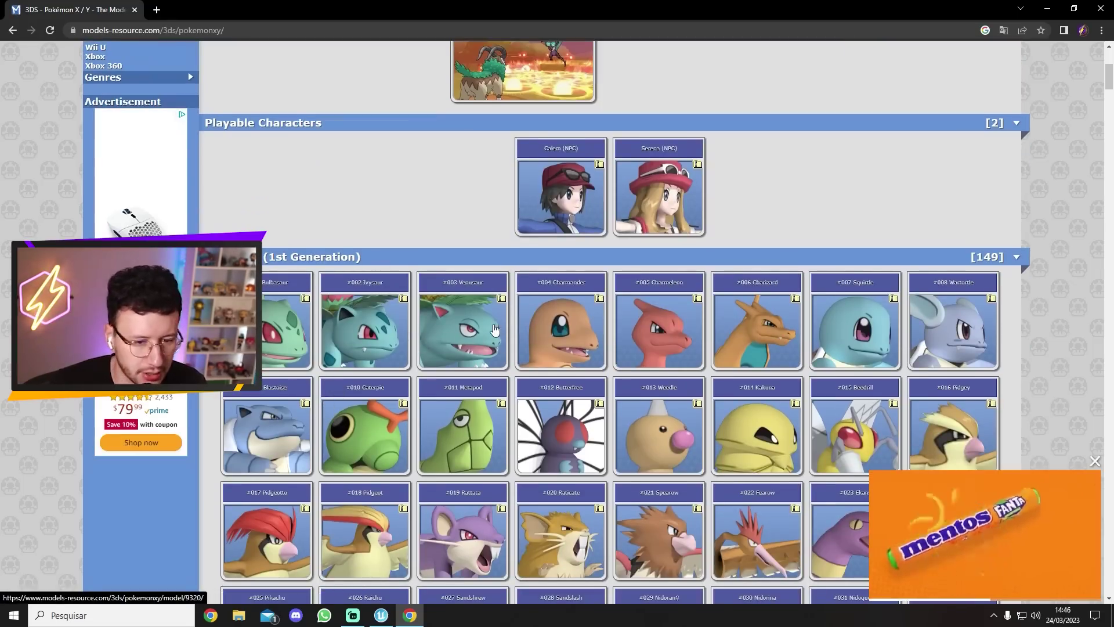
pyautogui.scroll(-2, 494, 329)
pyautogui.click(745, 212)
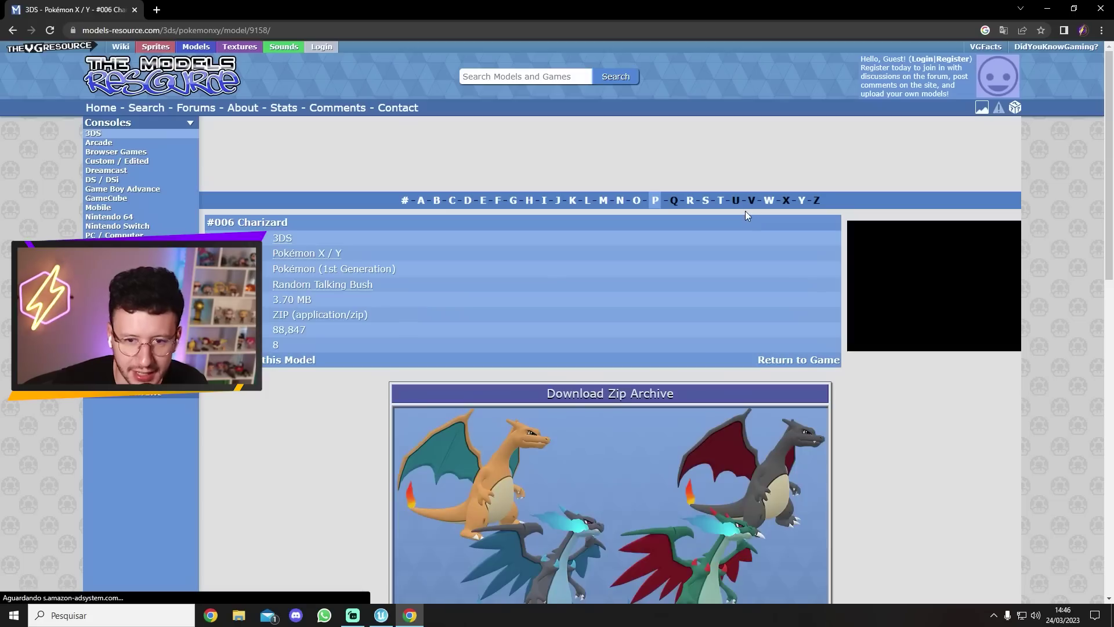
pyautogui.scroll(-5, 350, 395)
pyautogui.scroll(5, 297, 385)
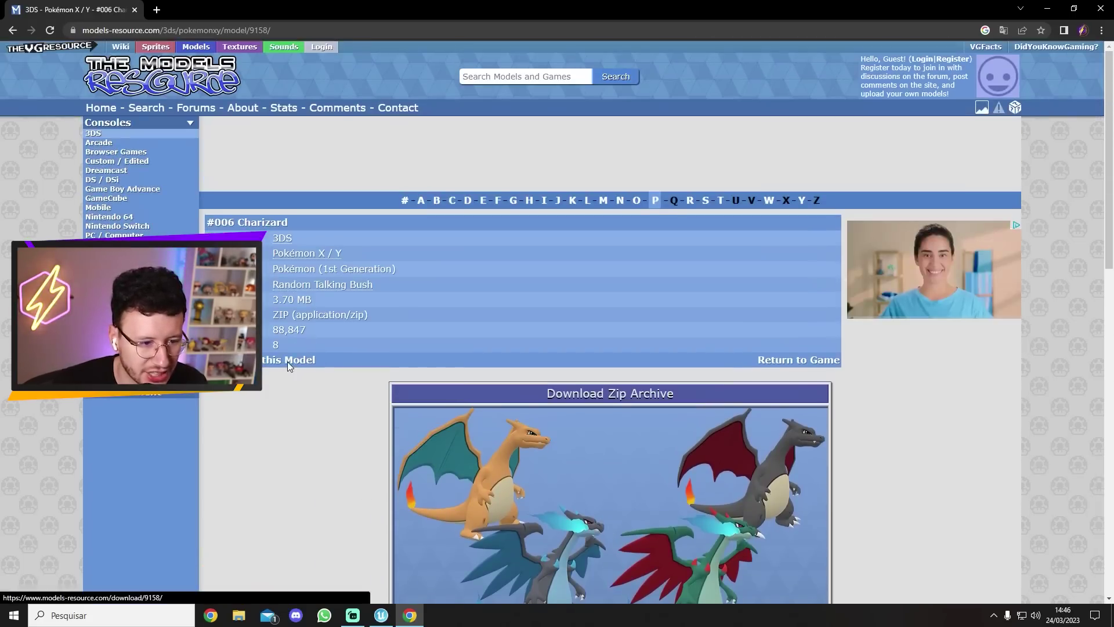
# - Download the #006 Charizard model, return to the Pokémon X / Y list and open the #144 Articuno model page
pyautogui.click(288, 360)
pyautogui.hotkey('alt', 'Left')
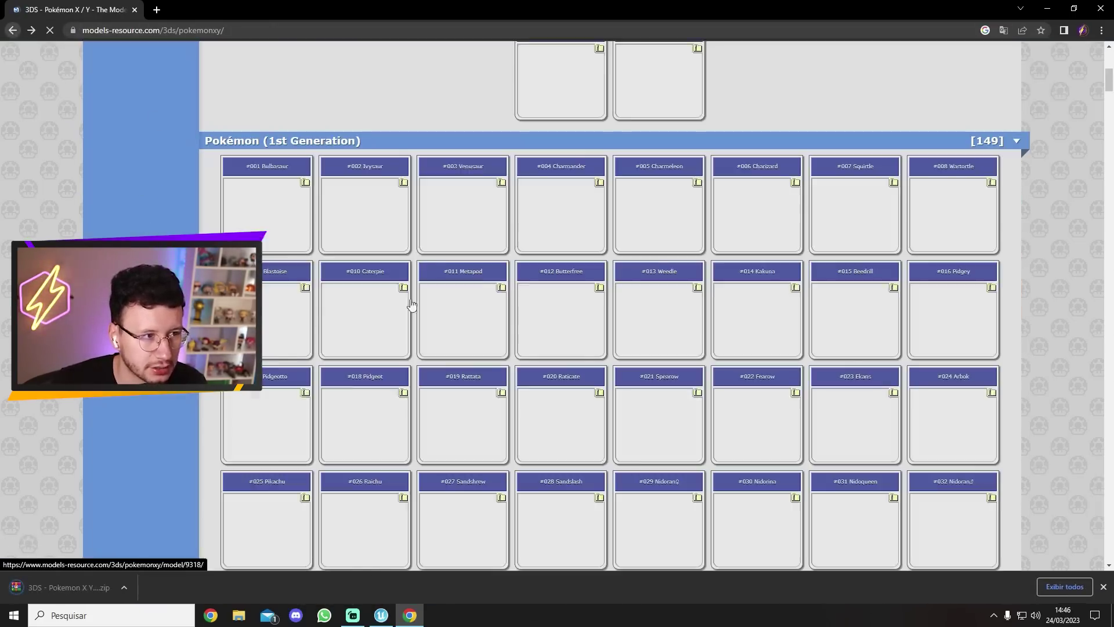
pyautogui.scroll(-20, 411, 303)
pyautogui.scroll(2, 499, 366)
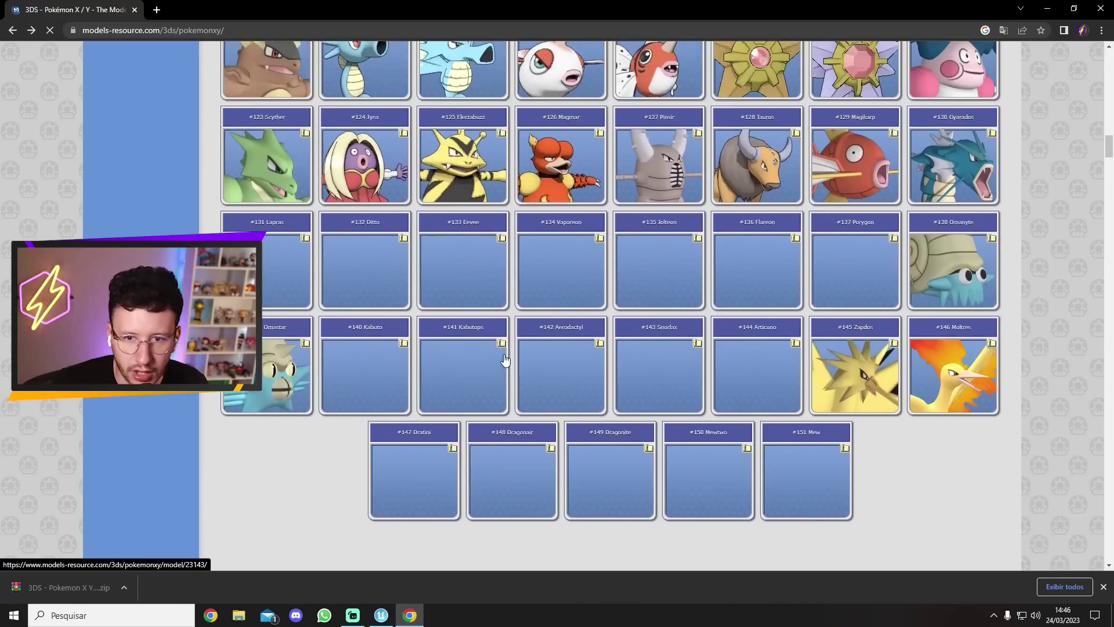
pyautogui.click(758, 373)
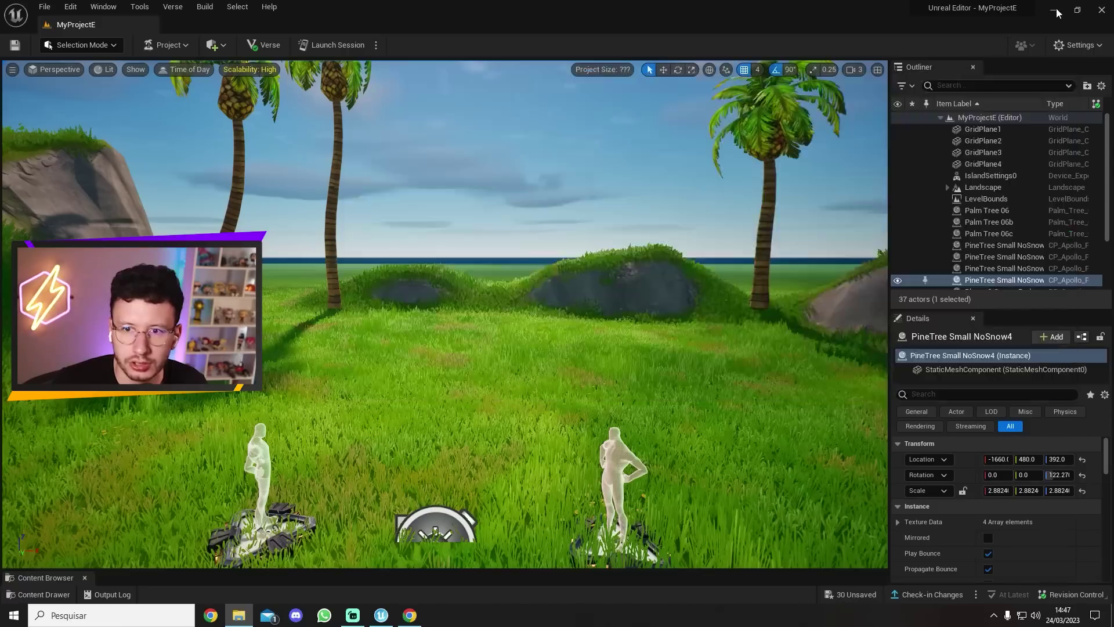
# - Move the Dragonite, Zapdos, Articuno and Charizard ZIP archives from Downloads to the desktop and extract them there
pyautogui.click(1057, 13)
pyautogui.click(551, 221)
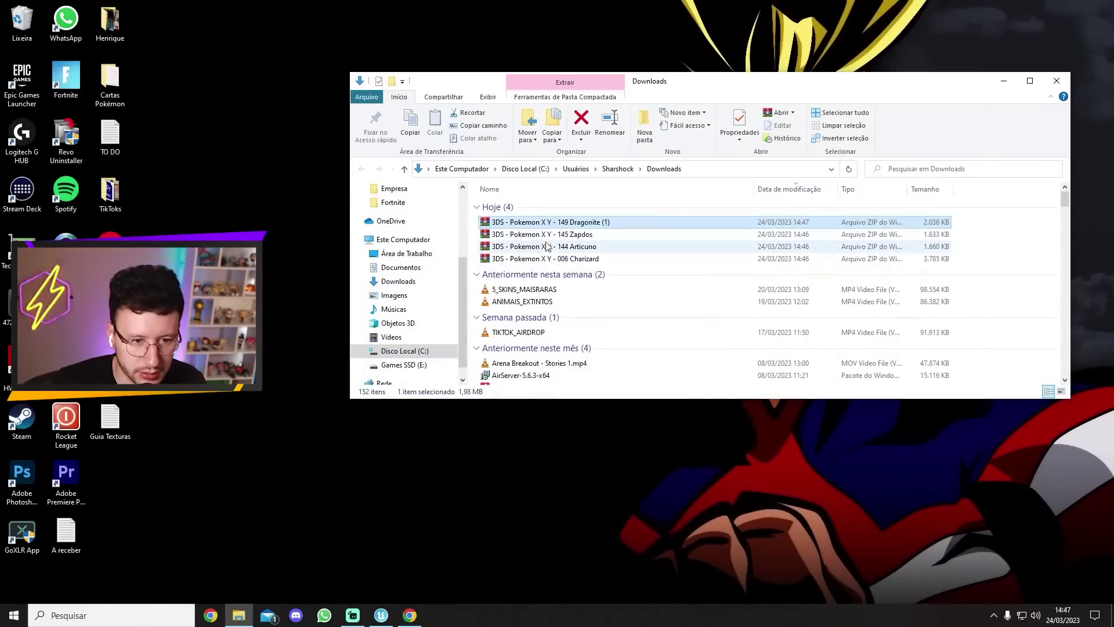
pyautogui.keyDown('shift'); pyautogui.click(511, 258); pyautogui.keyUp('shift')
pyautogui.moveTo(511, 258); pyautogui.dragTo(290, 232)
pyautogui.rightClick(284, 200)
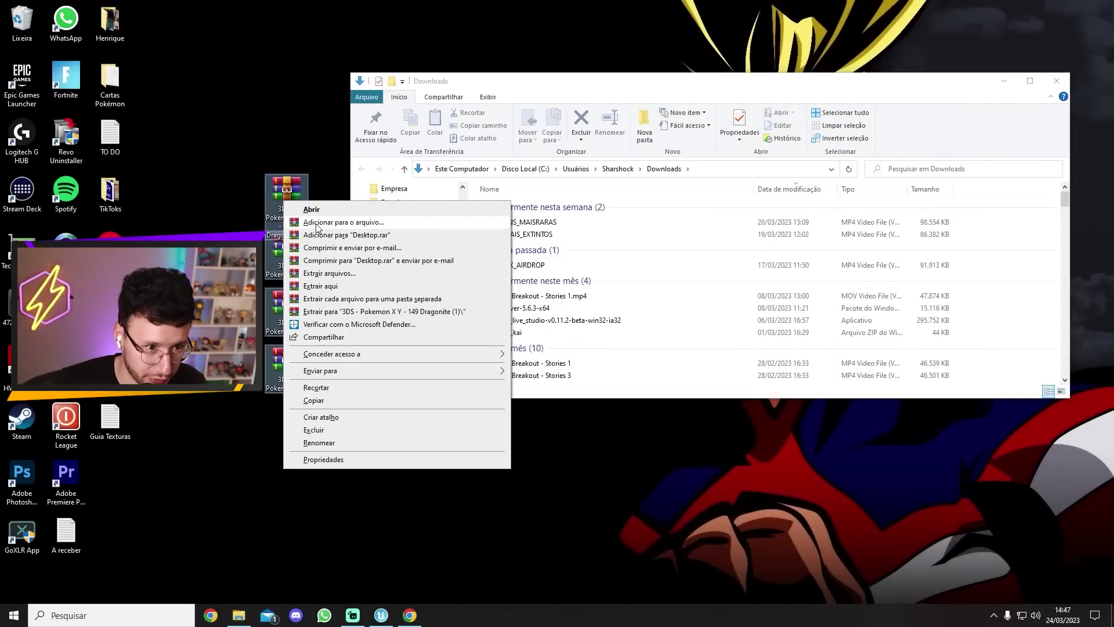
pyautogui.click(320, 286)
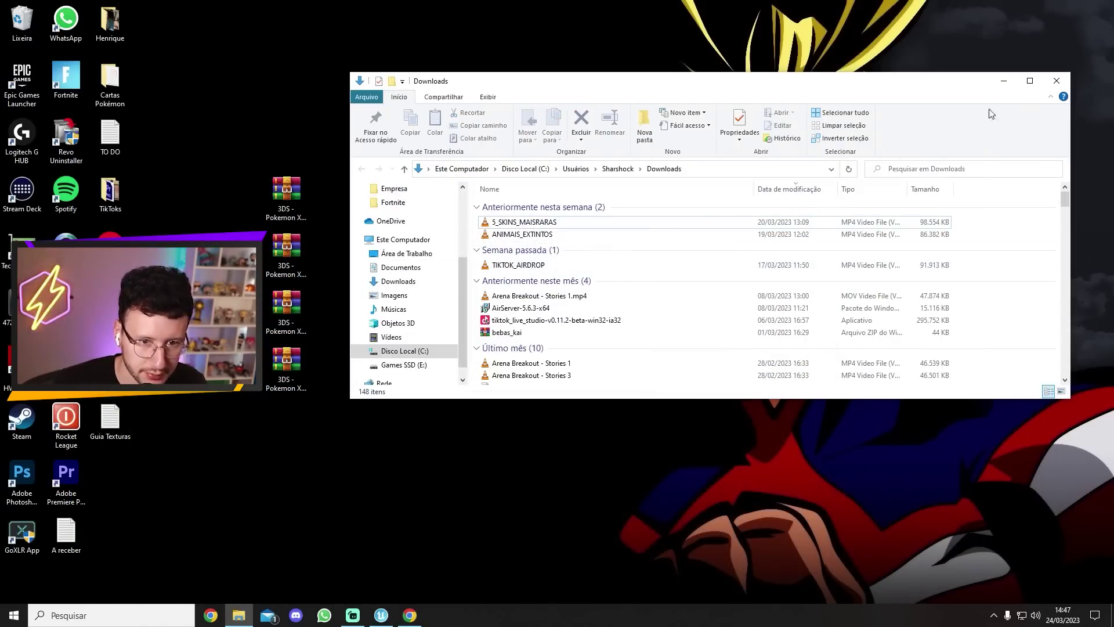
# - Delete the four Pokémon ZIP archives from the desktop and open the extracted Pokemon XY folder
pyautogui.click(1055, 81)
pyautogui.moveTo(331, 416); pyautogui.dragTo(277, 152)
pyautogui.press('Delete')
pyautogui.doubleClick(115, 498)
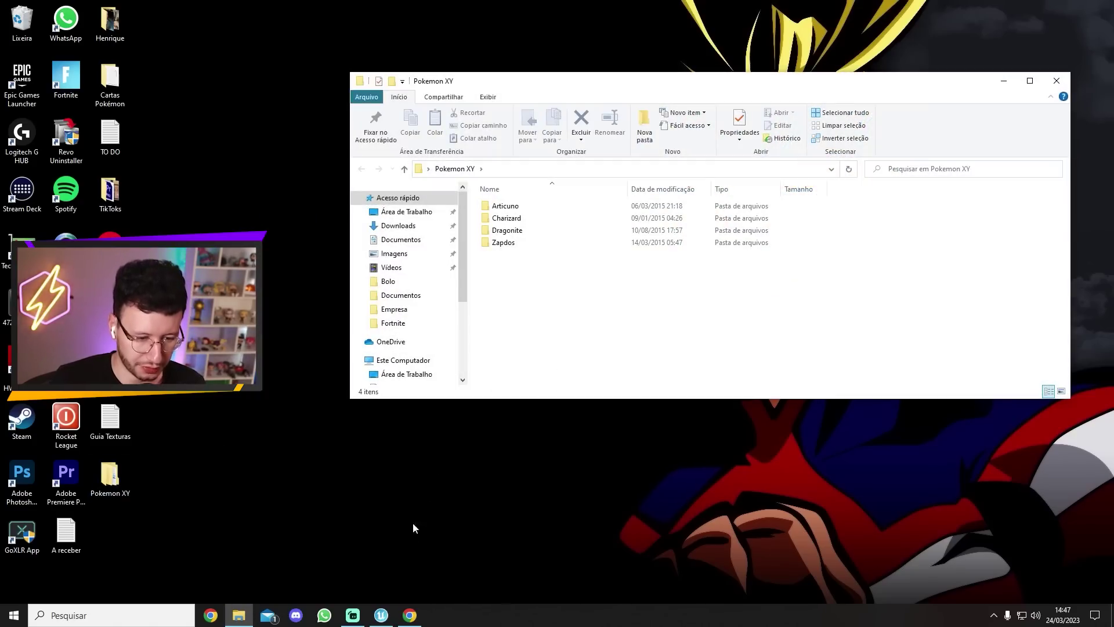
# - Switch to Unreal Editor and create a folder named Charizard in MyProjectE Content
pyautogui.click(388, 617)
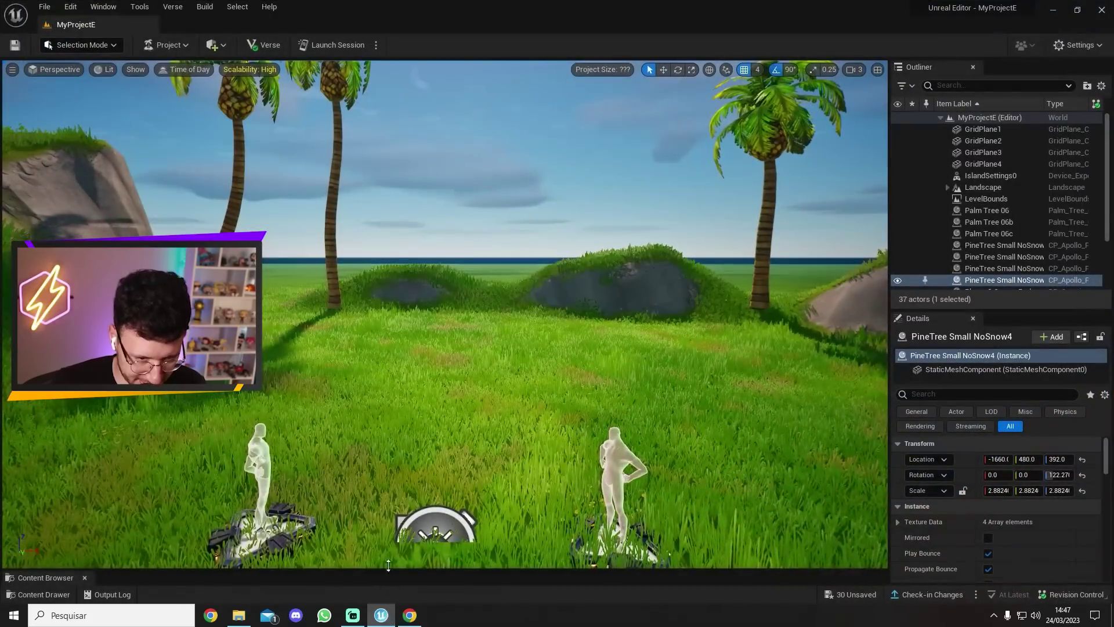
pyautogui.click(41, 595)
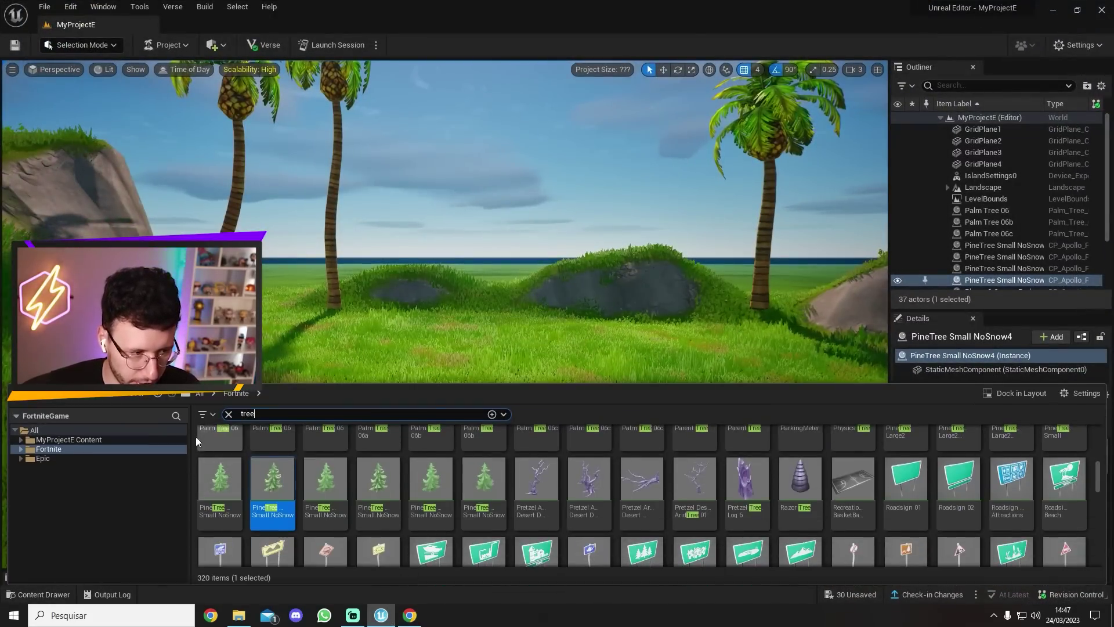
pyautogui.click(60, 441)
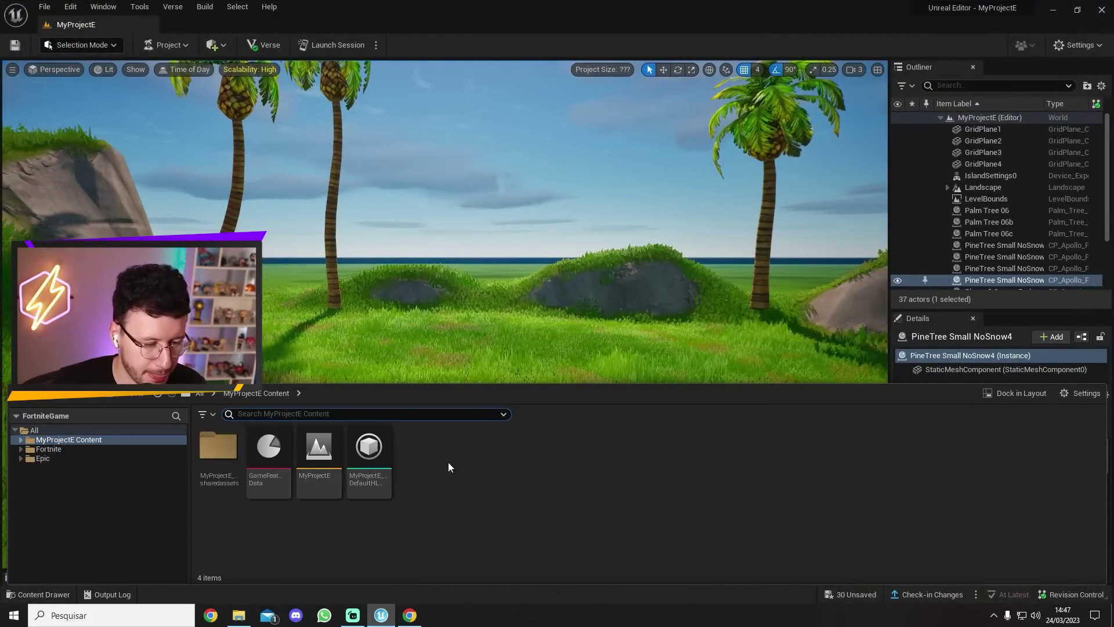
pyautogui.rightClick(468, 475)
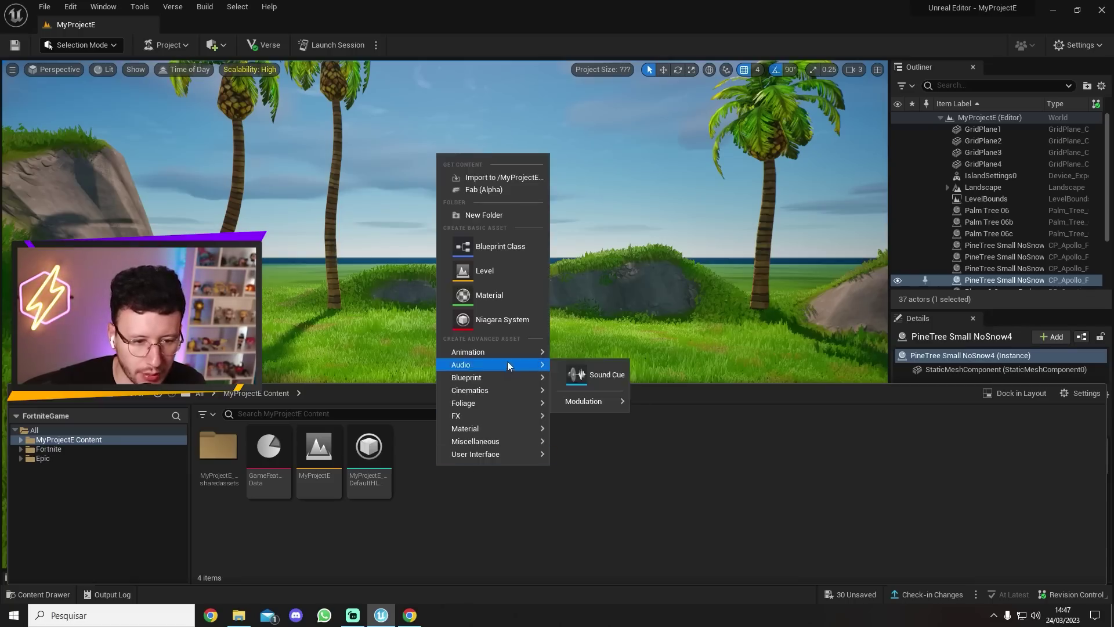
pyautogui.click(500, 217)
pyautogui.write('Charizar')
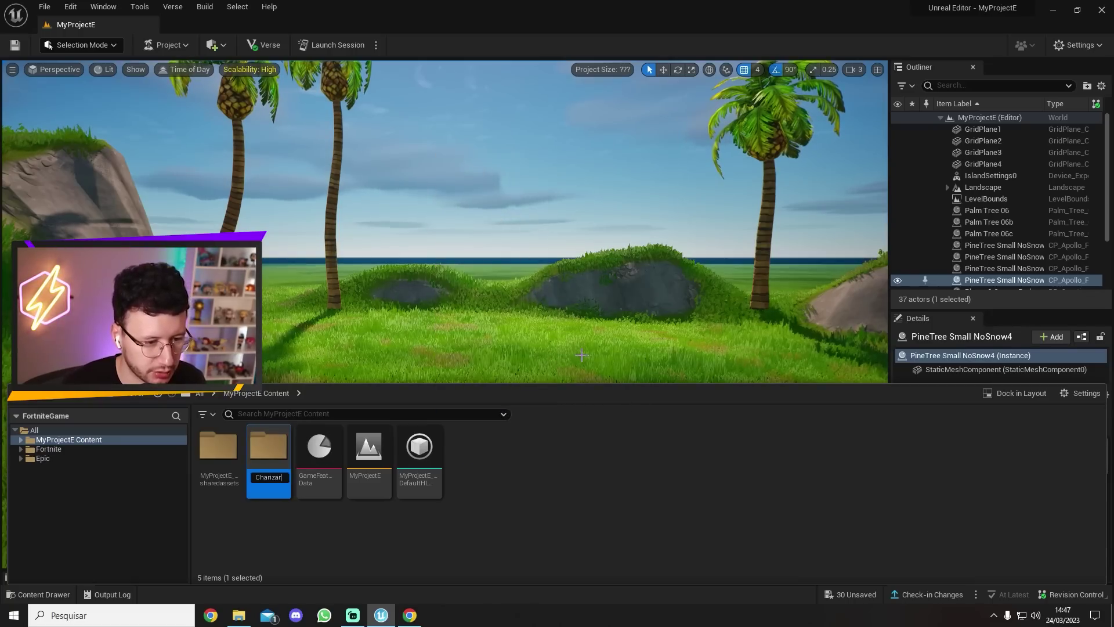
pyautogui.write('d')
pyautogui.press('Return')
# - Import the Charizard 3D object from Pokemon XY into the Charizard content folder with the default FBX options, and clear the message log
pyautogui.doubleClick(219, 447)
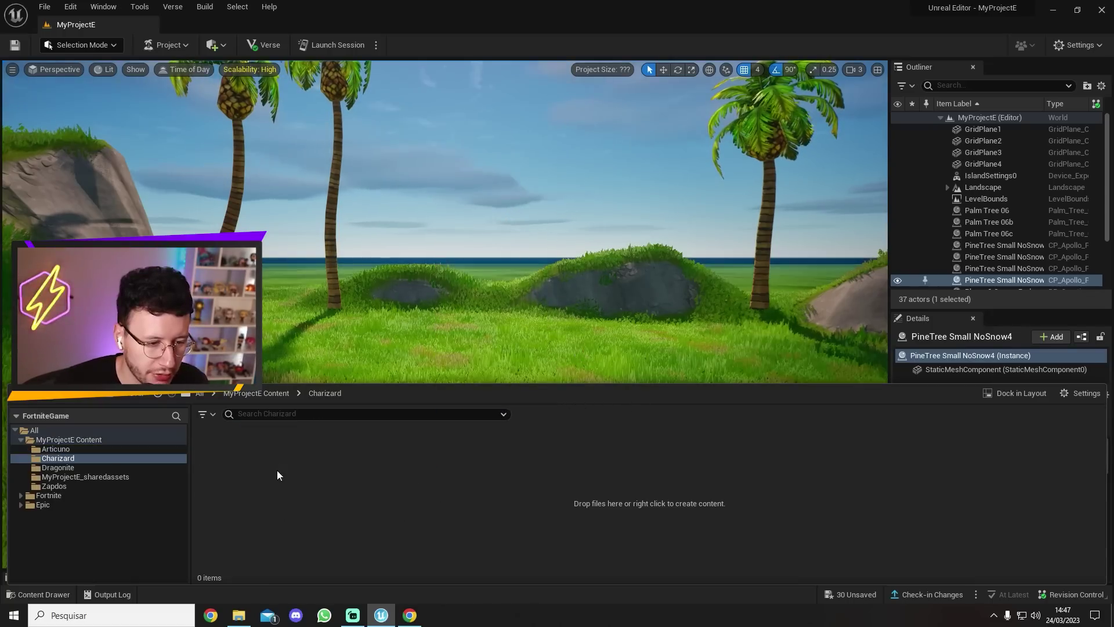
pyautogui.click(250, 618)
pyautogui.doubleClick(508, 218)
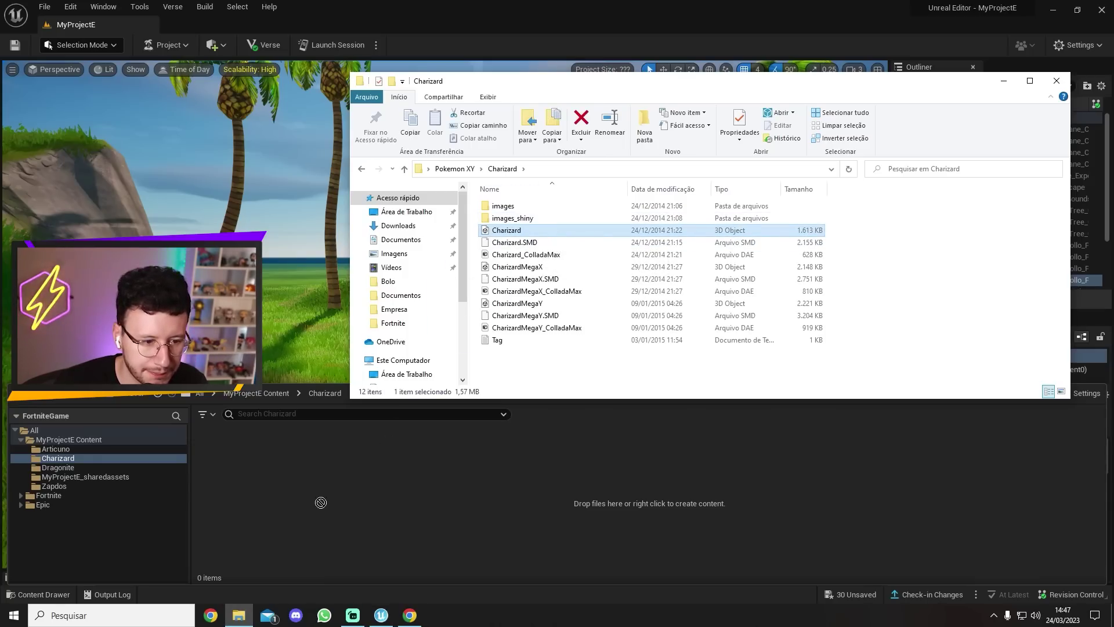
pyautogui.click(433, 470)
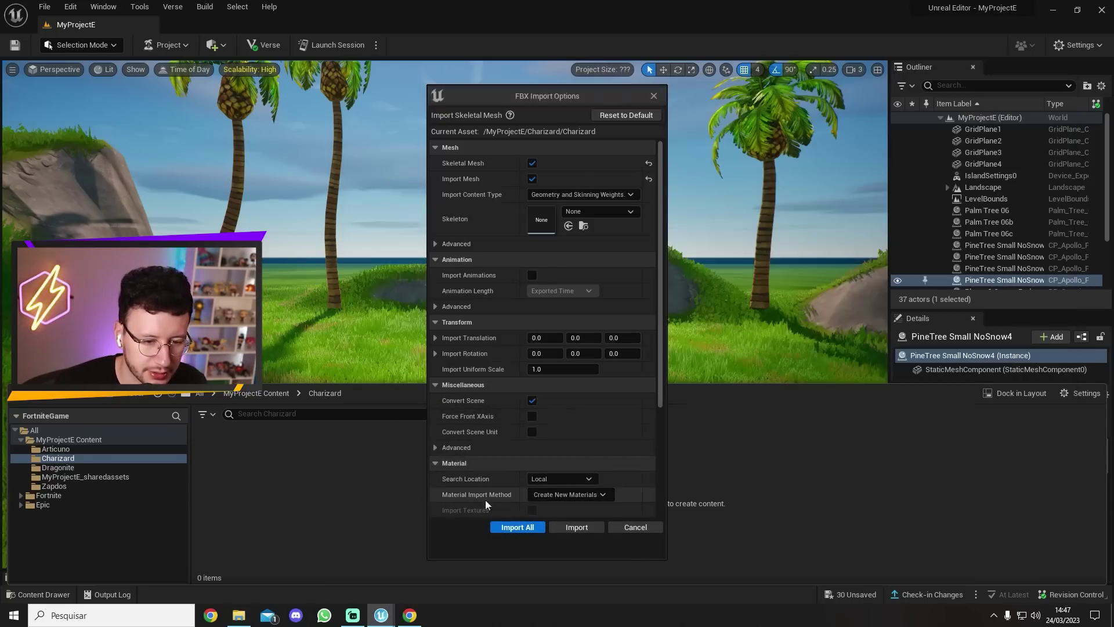
pyautogui.click(517, 528)
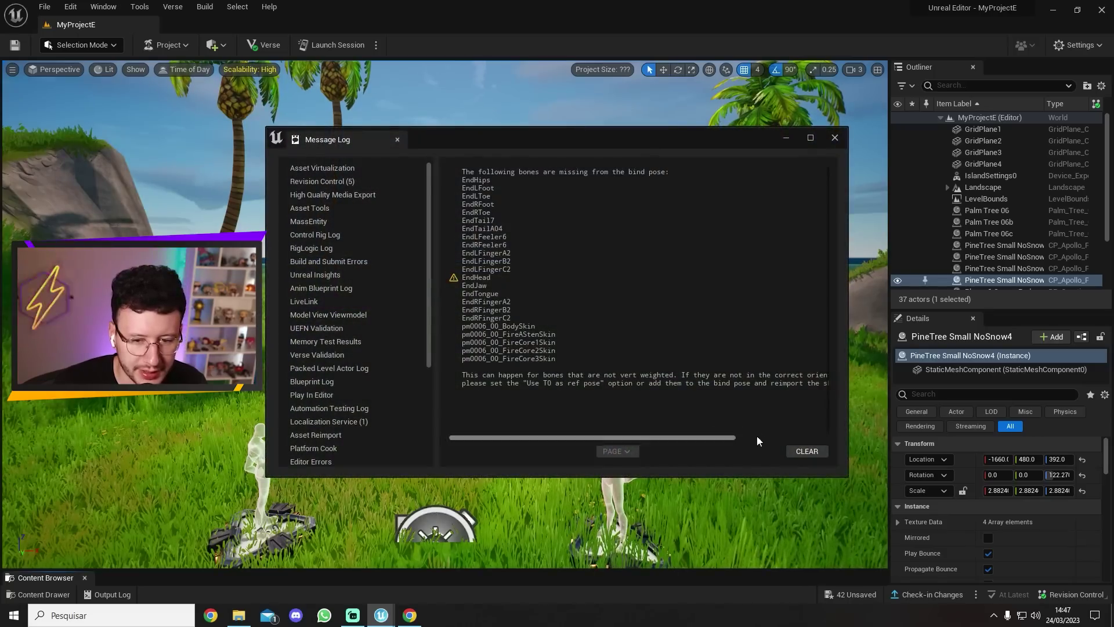
pyautogui.click(805, 451)
pyautogui.click(835, 138)
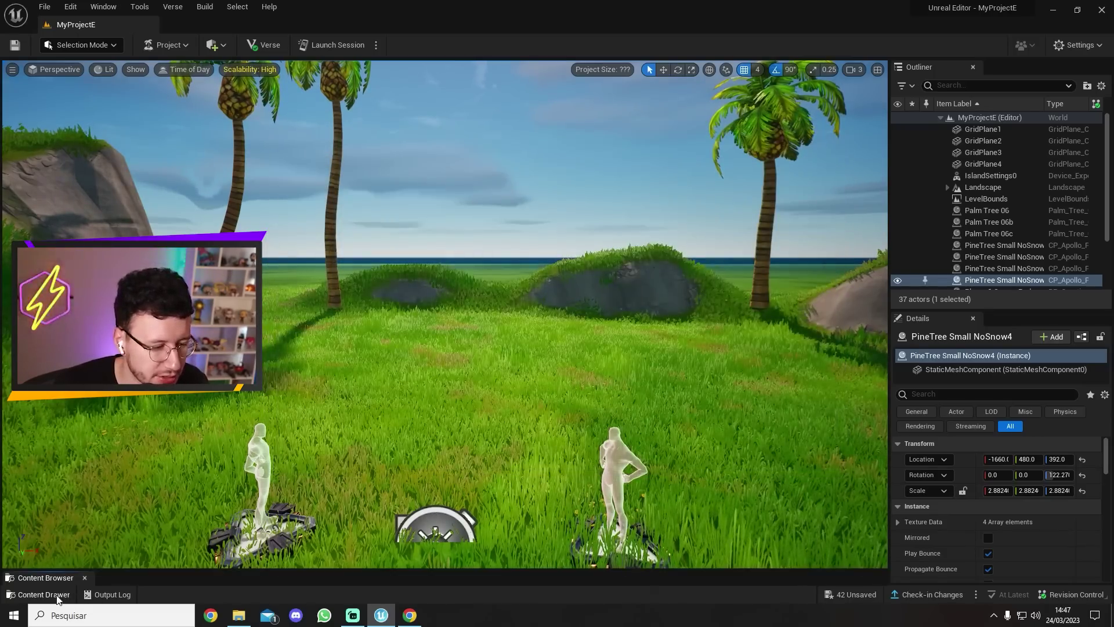
# - Import the Articuno 3D object from Pokemon XY into the Articuno content folder with the default FBX options, and clear the message log
pyautogui.click(55, 576)
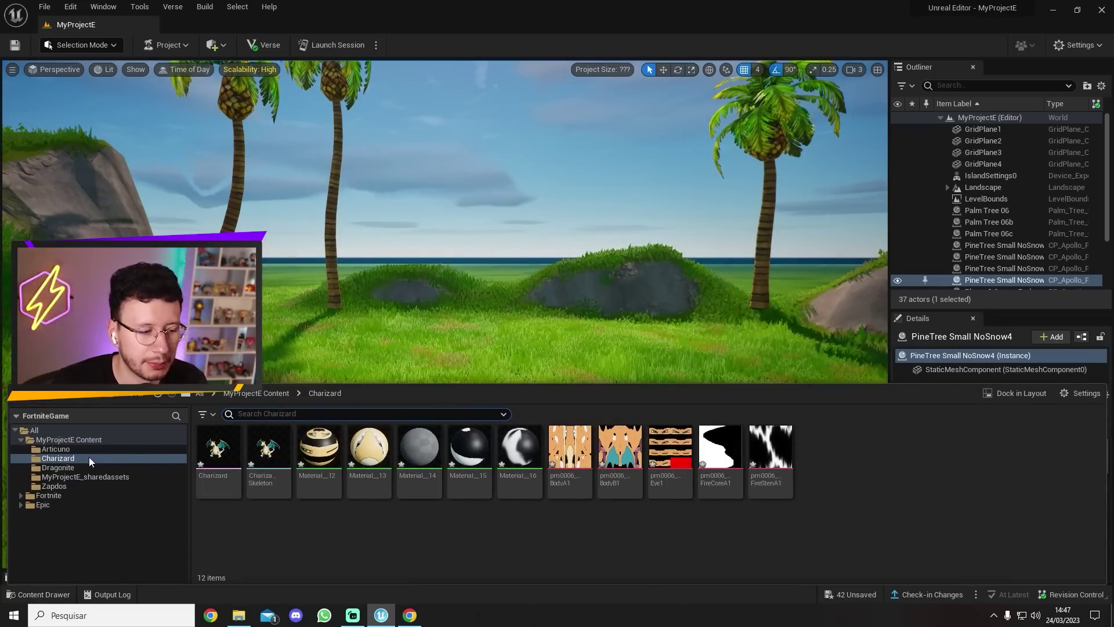
pyautogui.click(63, 450)
pyautogui.click(238, 616)
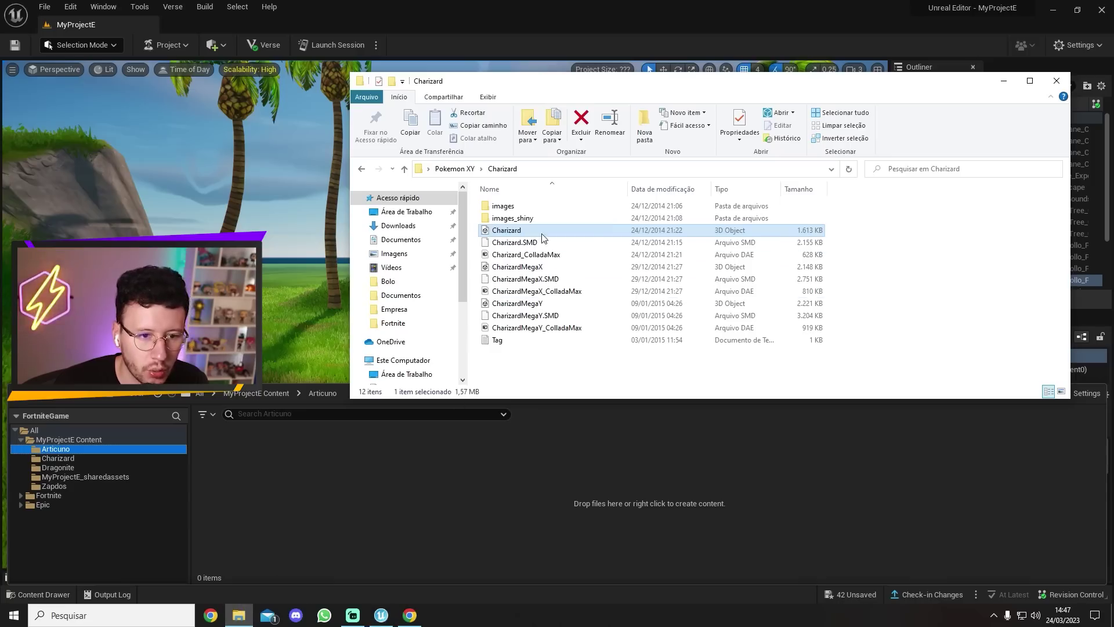
pyautogui.click(456, 168)
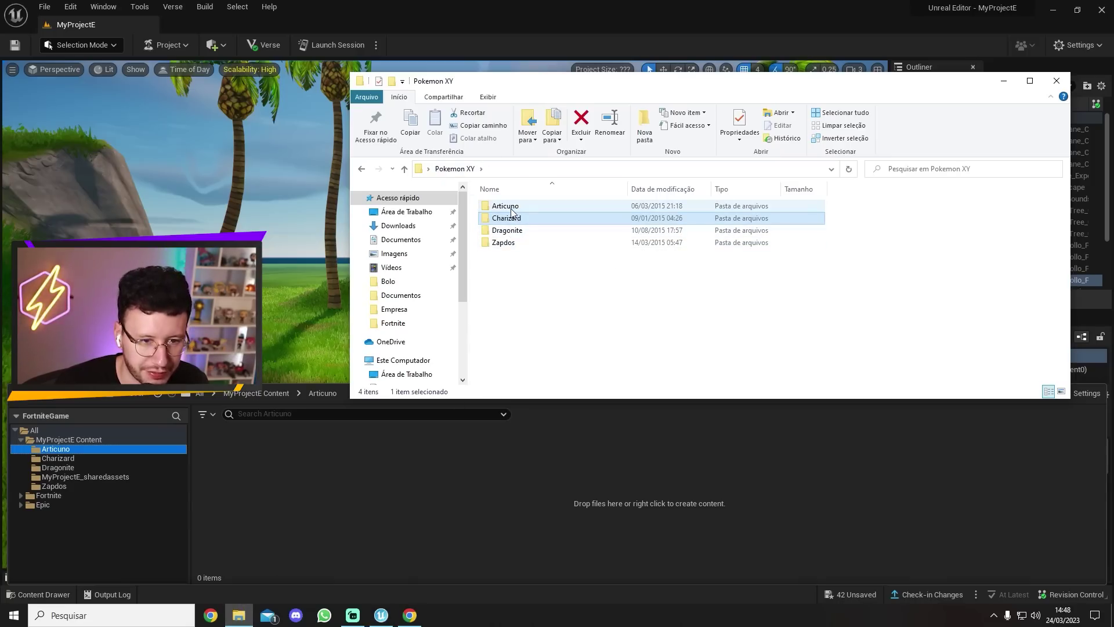
pyautogui.doubleClick(510, 208)
pyautogui.click(520, 232)
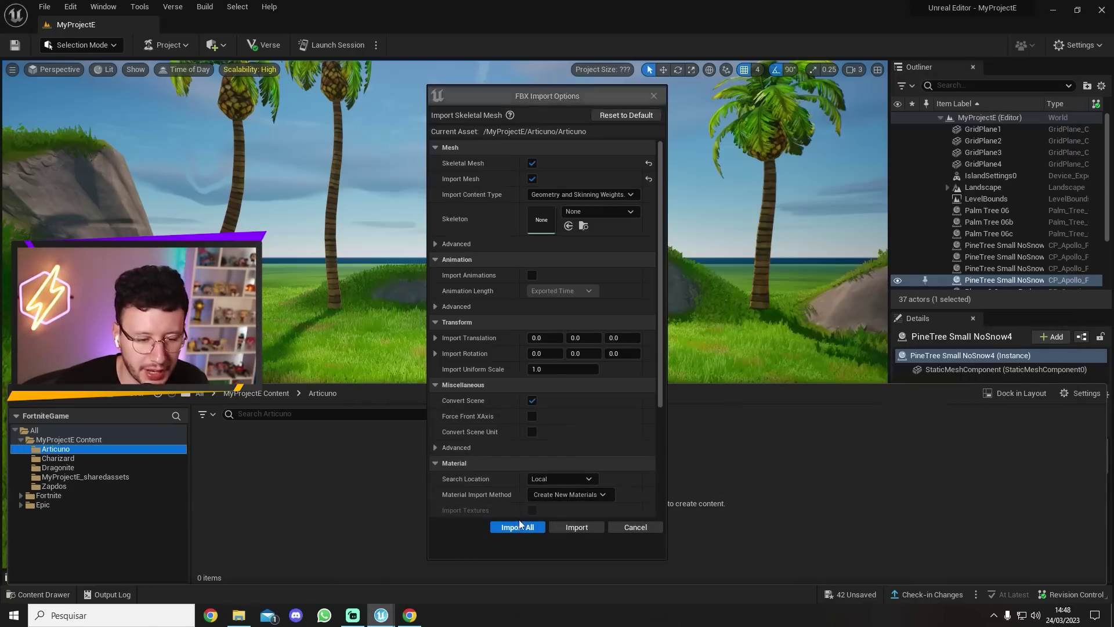
pyautogui.click(516, 527)
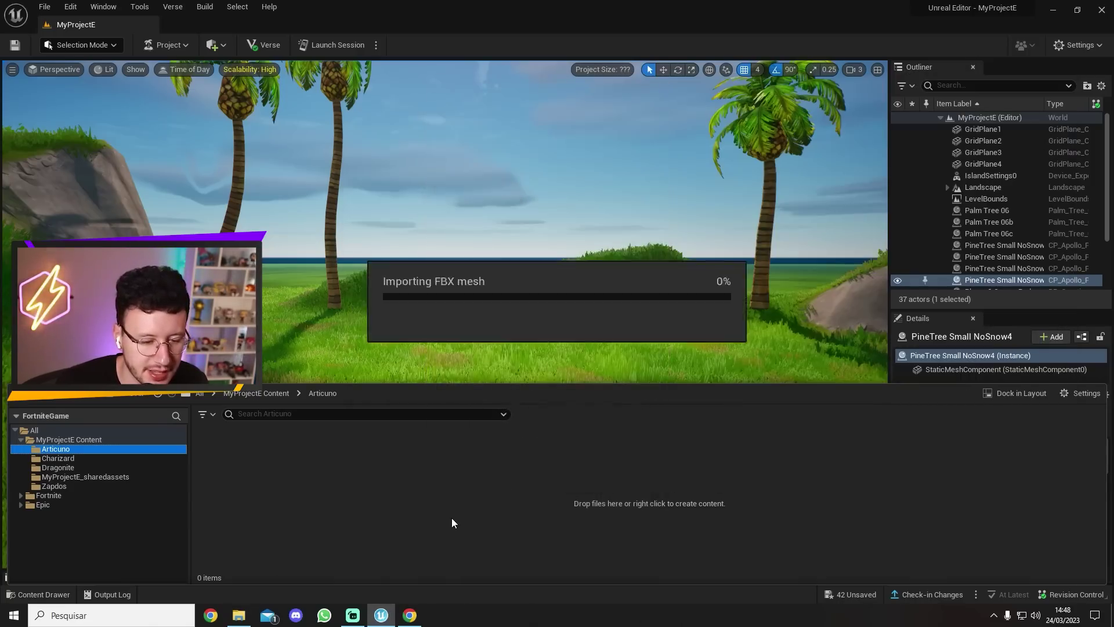
pyautogui.click(806, 451)
pyautogui.click(834, 137)
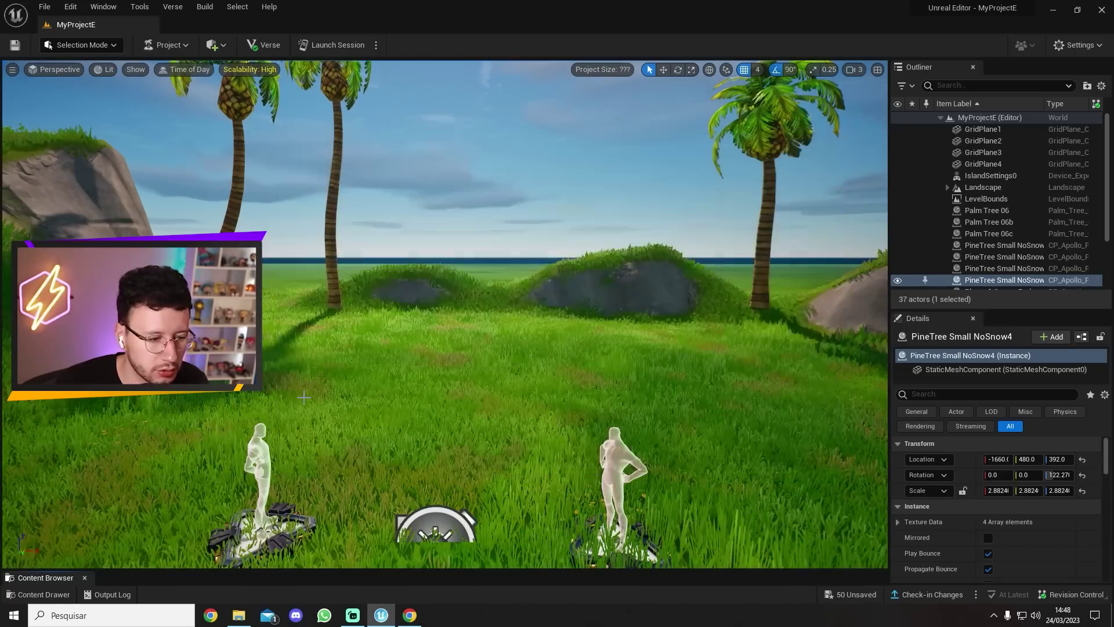
# - Import the Dragonite 3D object from Pokemon XY into the Dragonite content folder with the default FBX options, and clear the message log
pyautogui.click(33, 596)
pyautogui.click(174, 467)
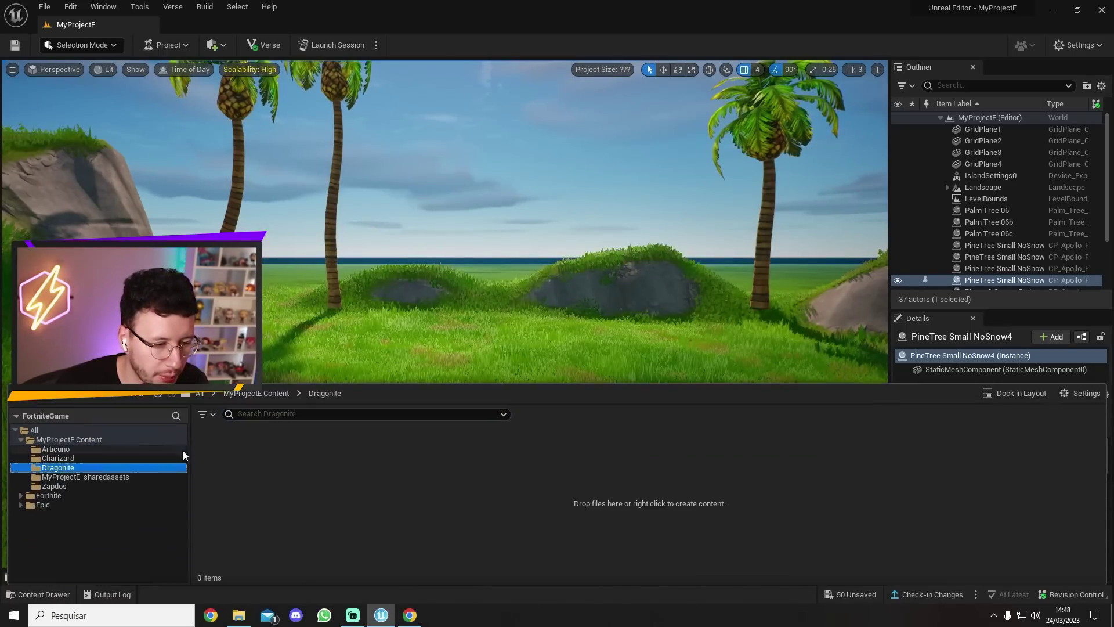
pyautogui.click(240, 616)
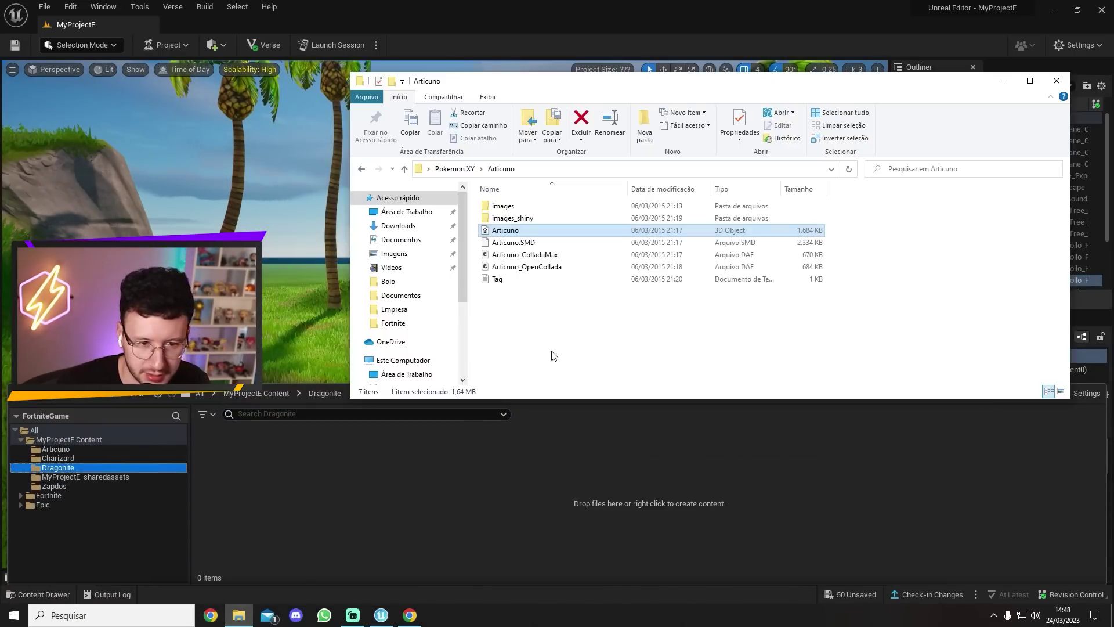
pyautogui.click(454, 168)
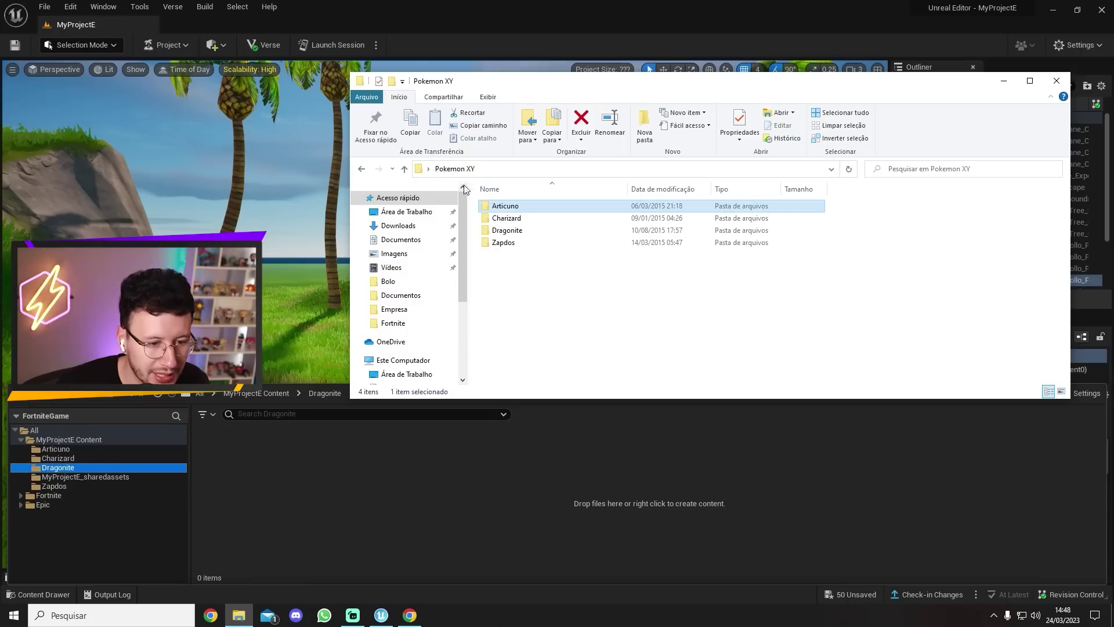
pyautogui.doubleClick(513, 230)
pyautogui.click(513, 232)
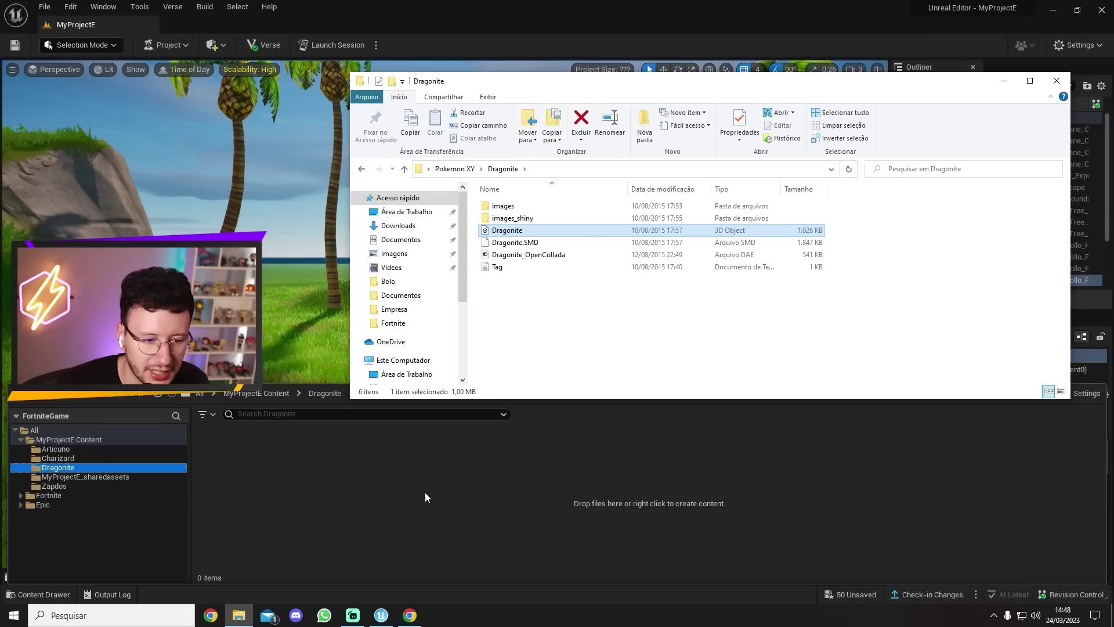
pyautogui.moveTo(424, 492); pyautogui.dragTo(429, 494)
pyautogui.click(527, 529)
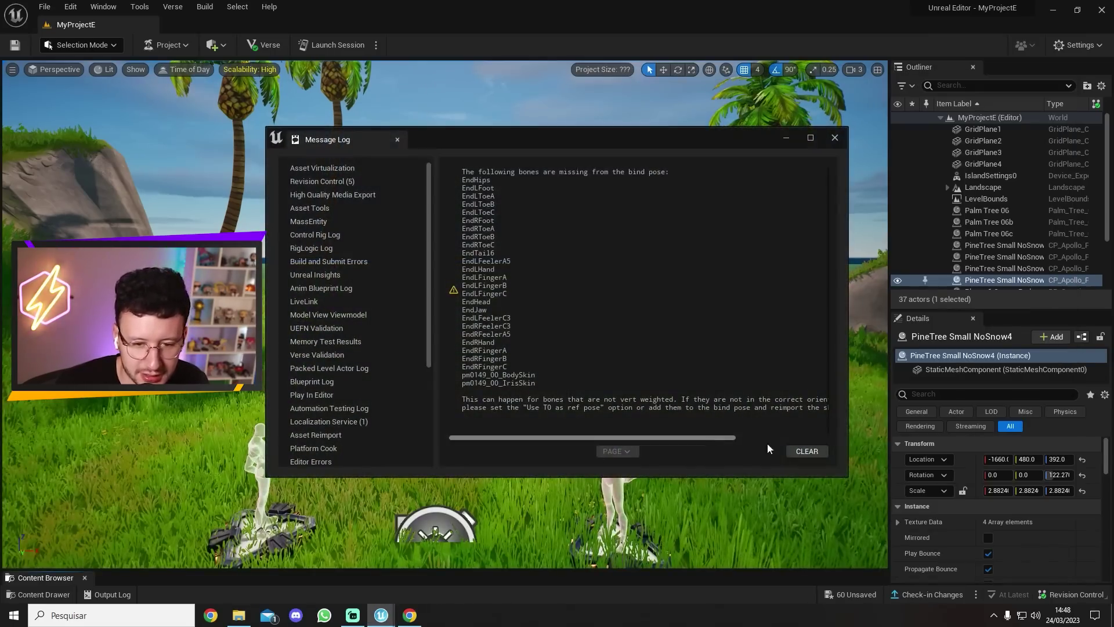
pyautogui.click(806, 450)
pyautogui.click(833, 138)
# - Open the Zapdos folder in MyProjectE Content
pyautogui.click(42, 595)
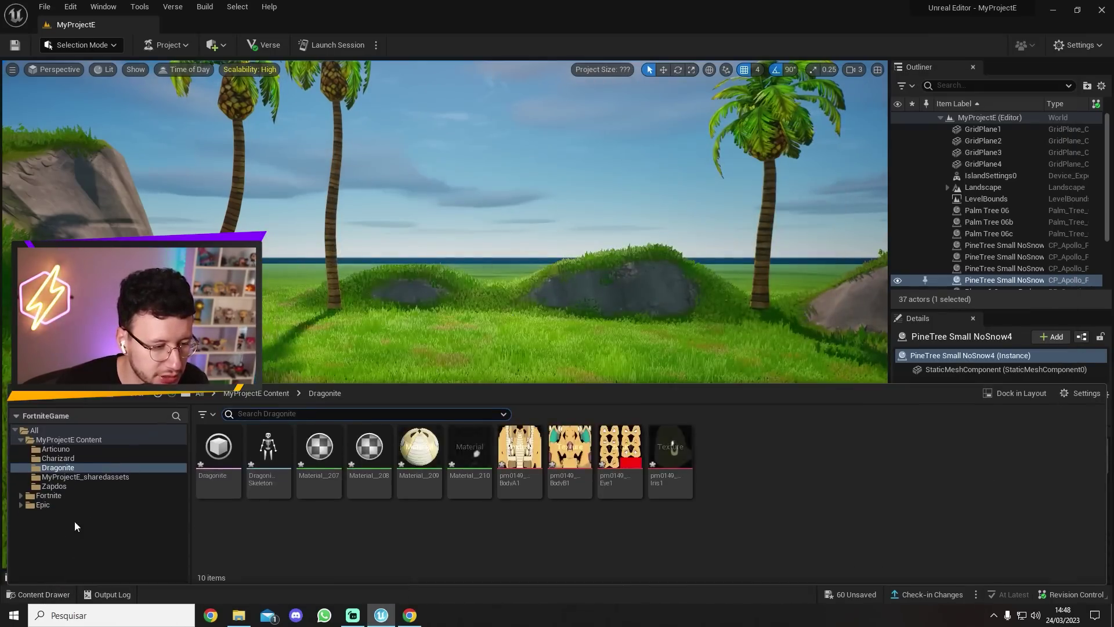
pyautogui.click(70, 486)
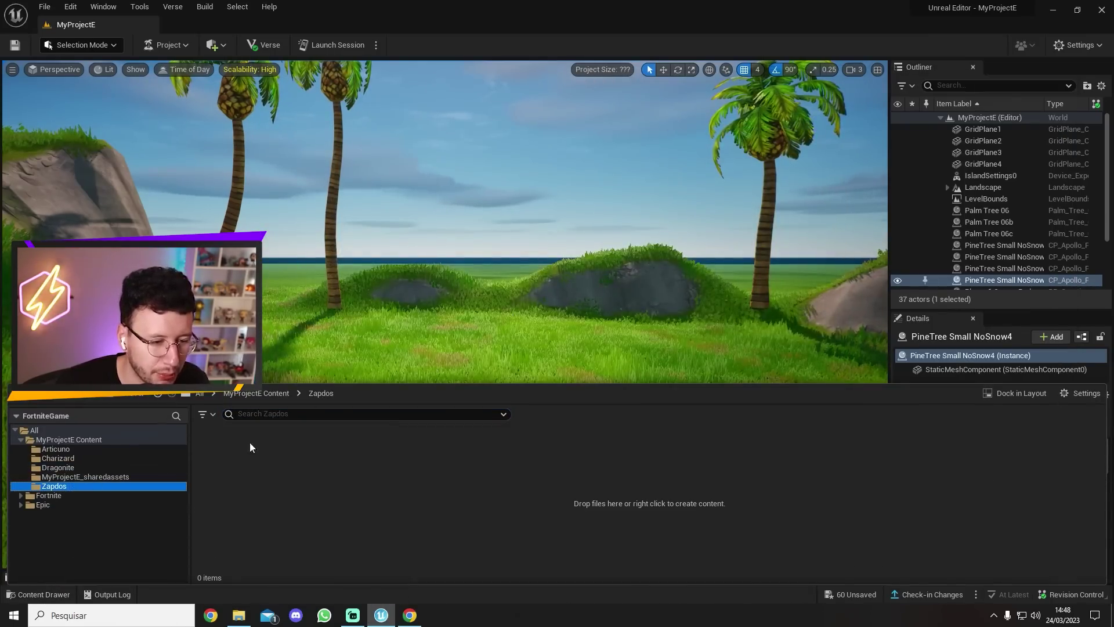